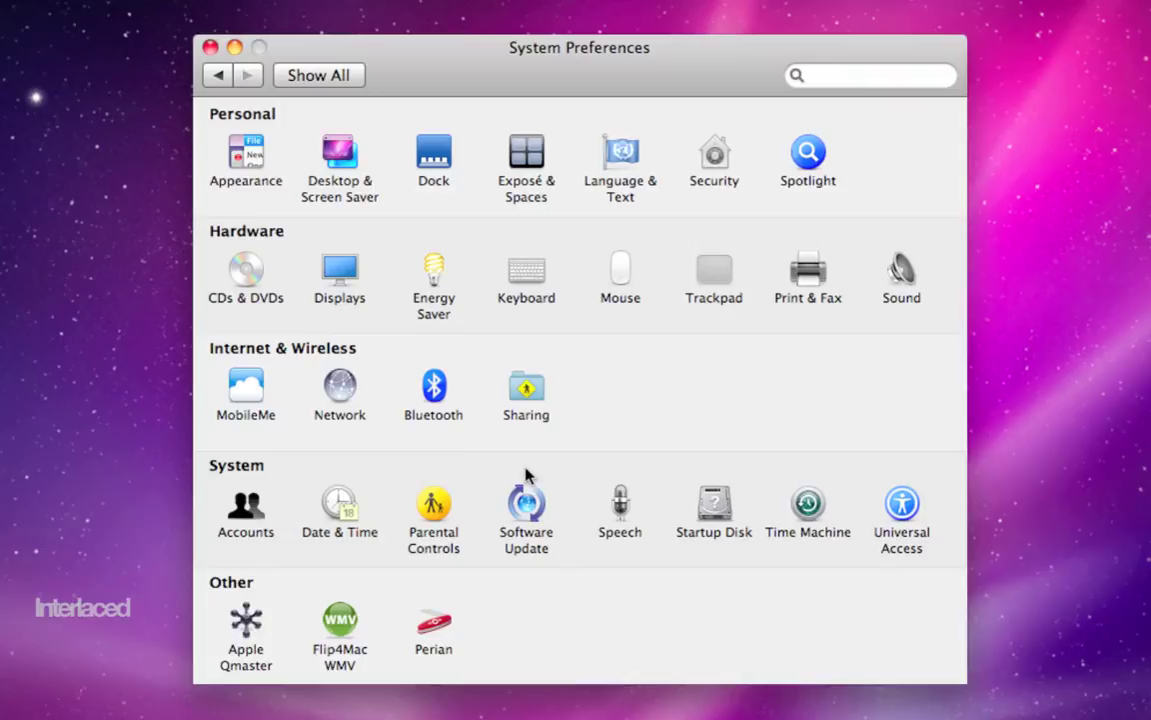
Open the MobileMe preferences and sign in with the member name and account password.
{"action": "left_click", "coordinate": [256, 388]}
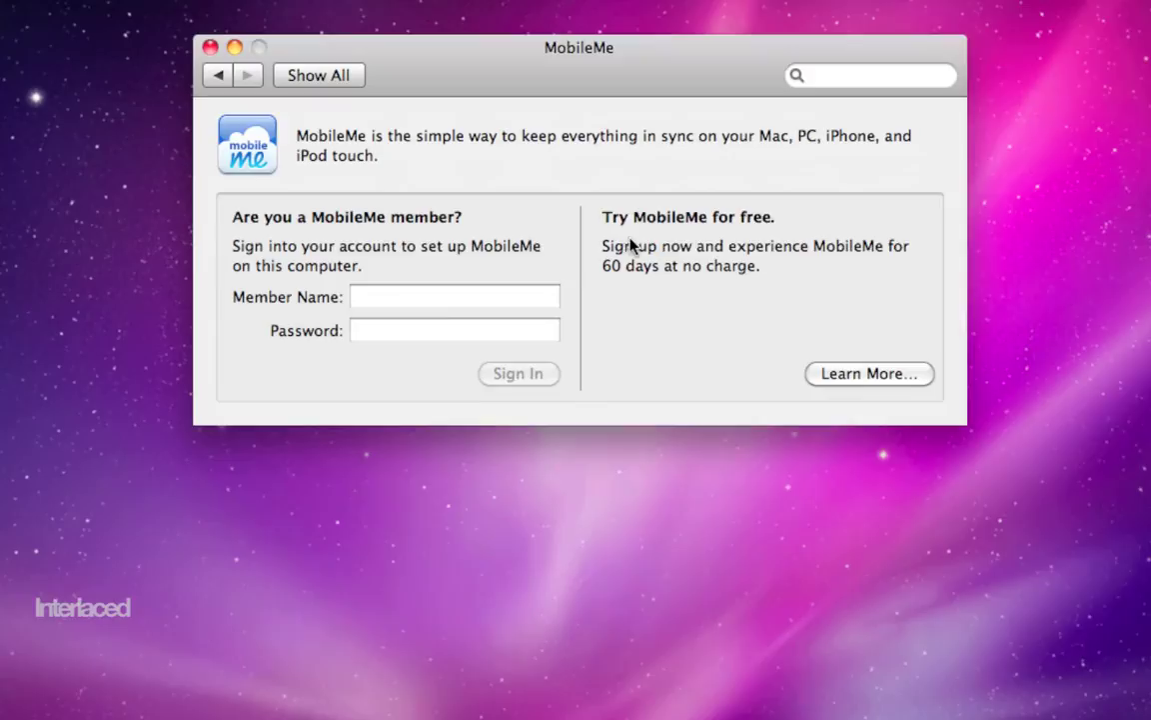
{"action": "left_click", "coordinate": [452, 303]}
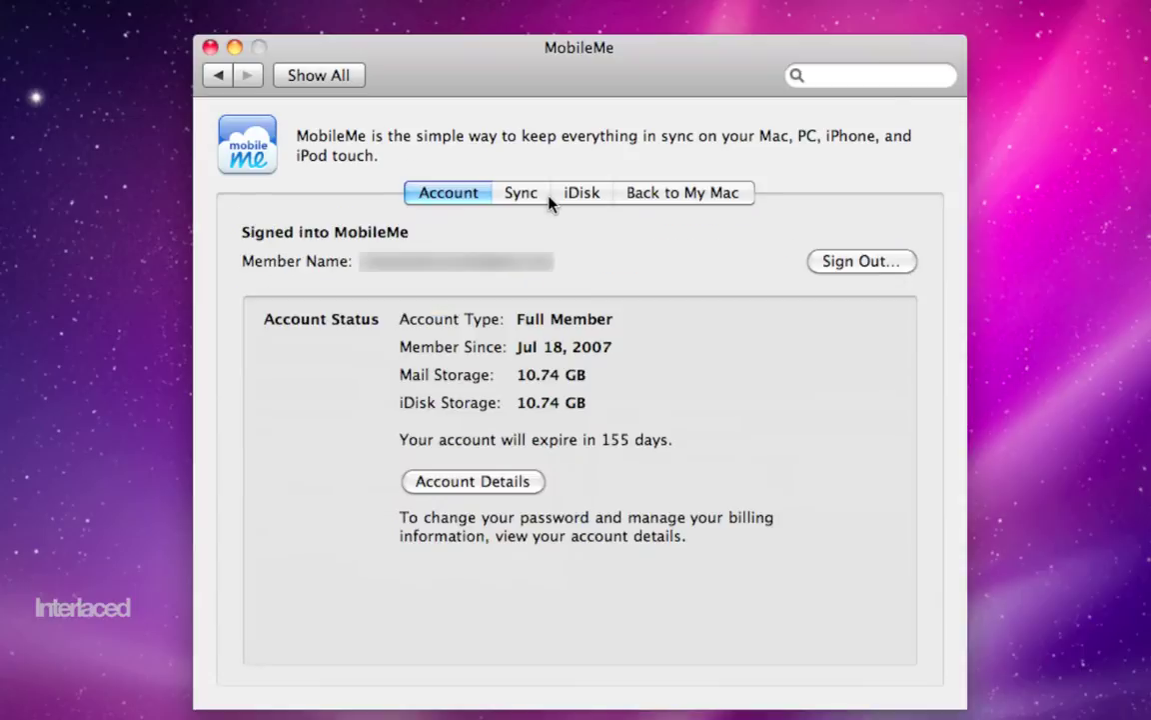
Review the MobileMe Sync, iDisk and Back to My Mac settings, and return to the preferences overview.
{"action": "left_click", "coordinate": [533, 194]}
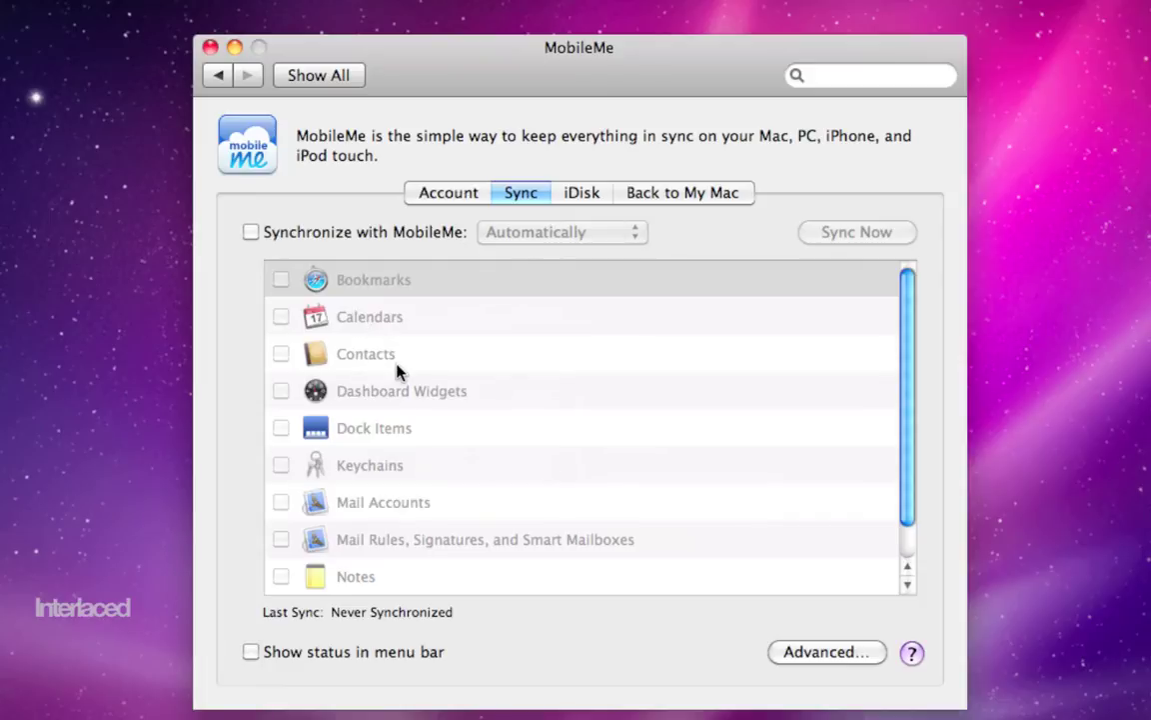
{"action": "left_click", "coordinate": [584, 198]}
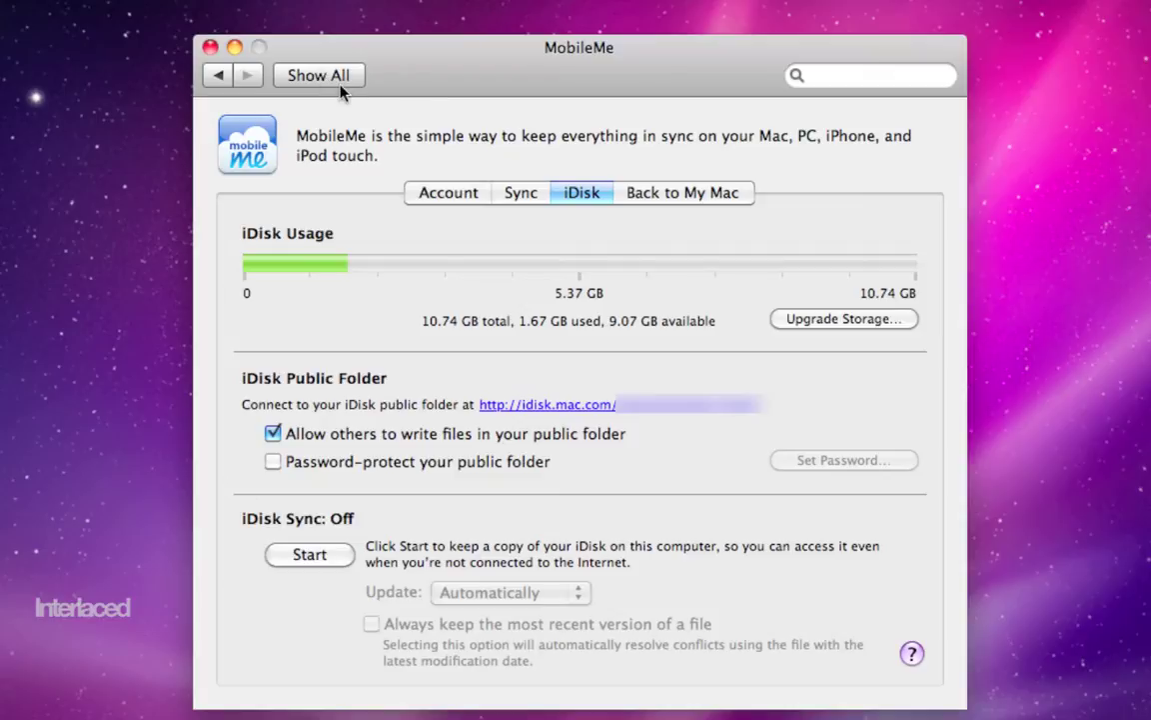
{"action": "left_click", "coordinate": [682, 196]}
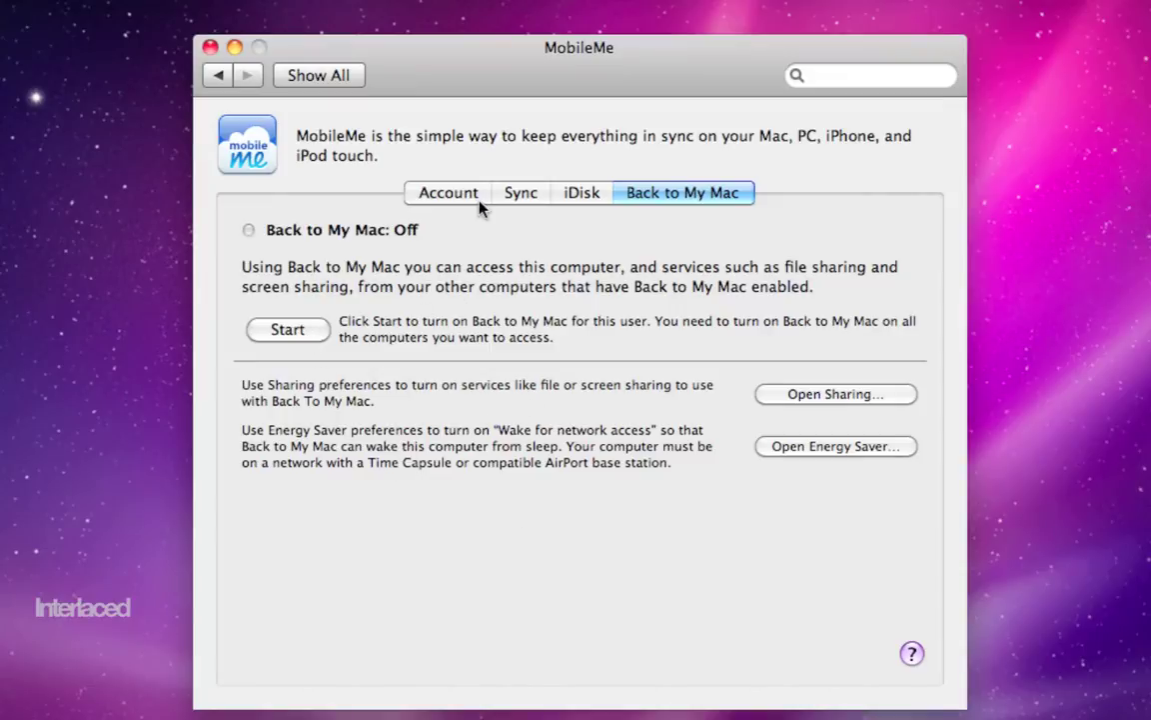
{"action": "key", "text": "super+l"}
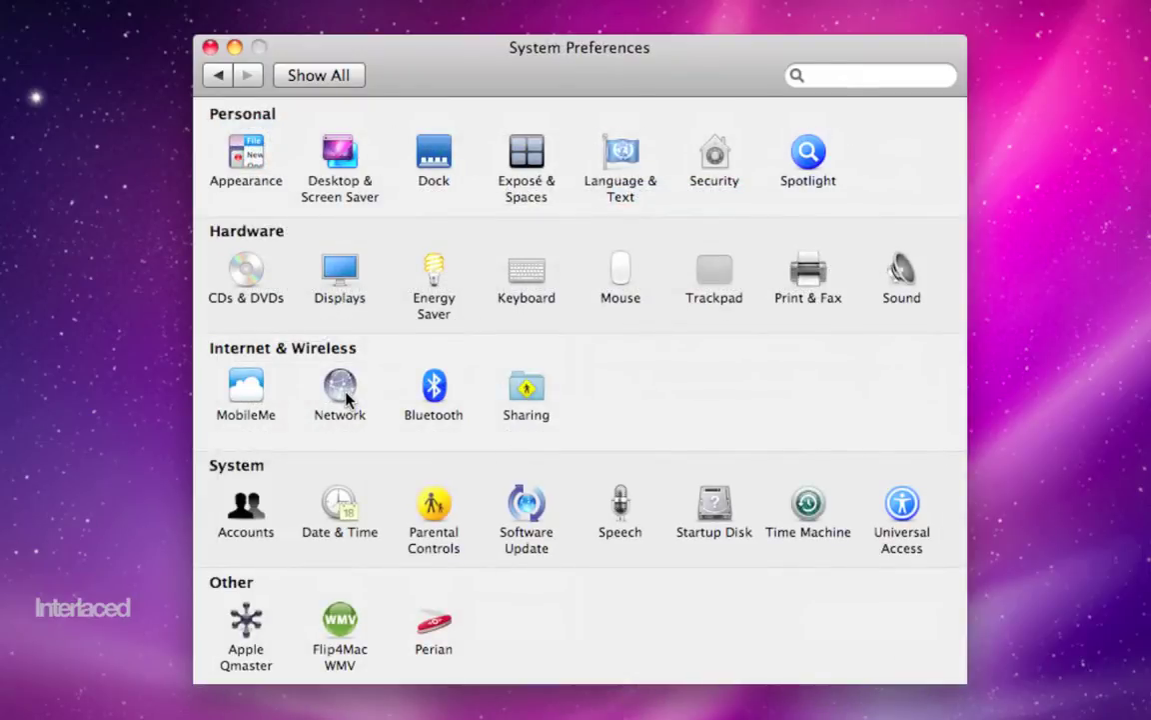
Look over the AirPort connection settings in the Network preferences and return to the overview.
{"action": "left_click", "coordinate": [347, 398]}
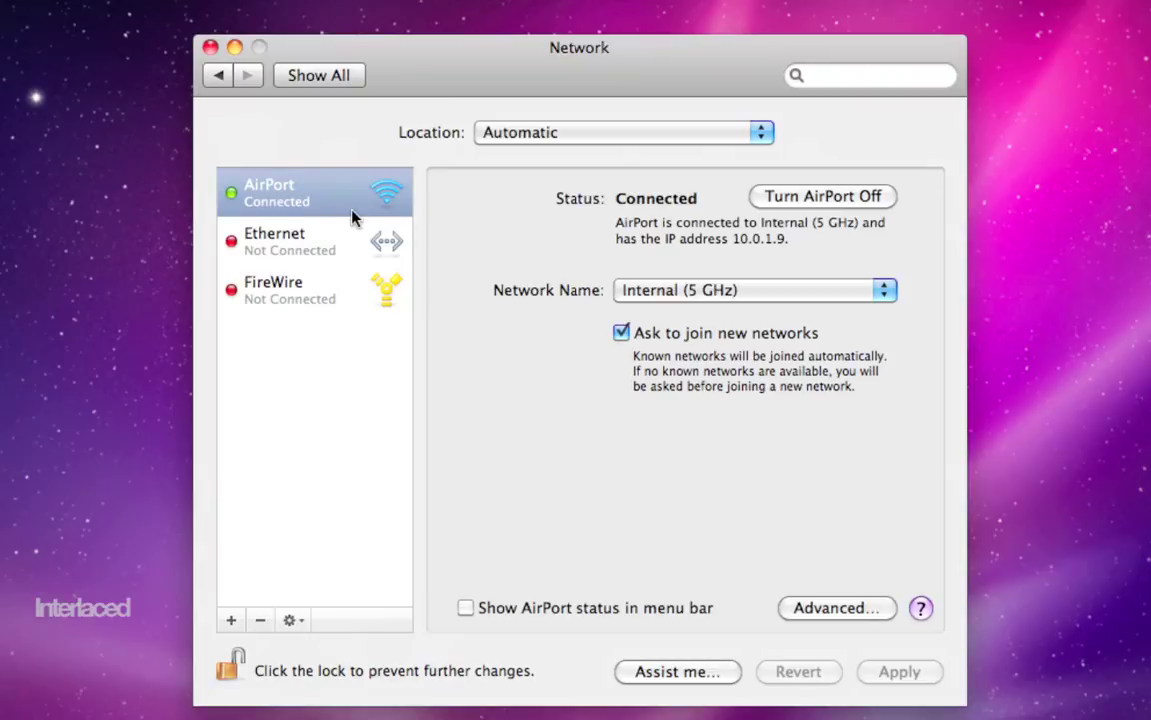
{"action": "left_click", "coordinate": [313, 76]}
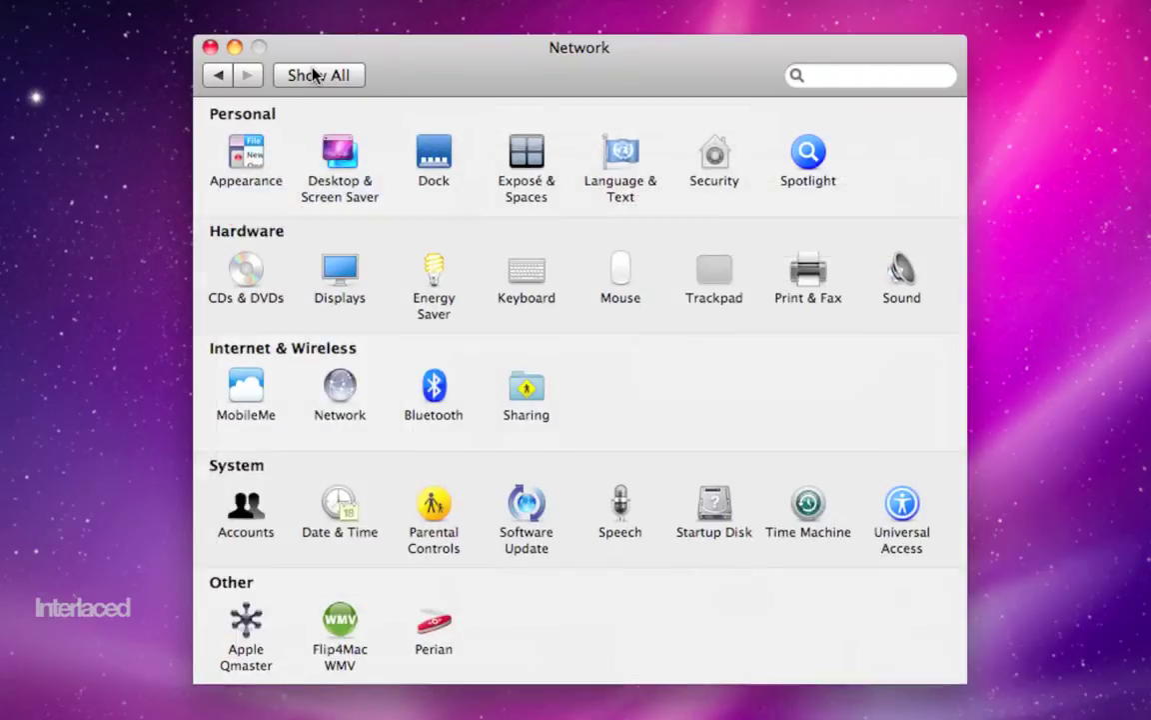
Turn Bluetooth off in the Bluetooth preferences and return to the overview.
{"action": "left_click", "coordinate": [435, 395]}
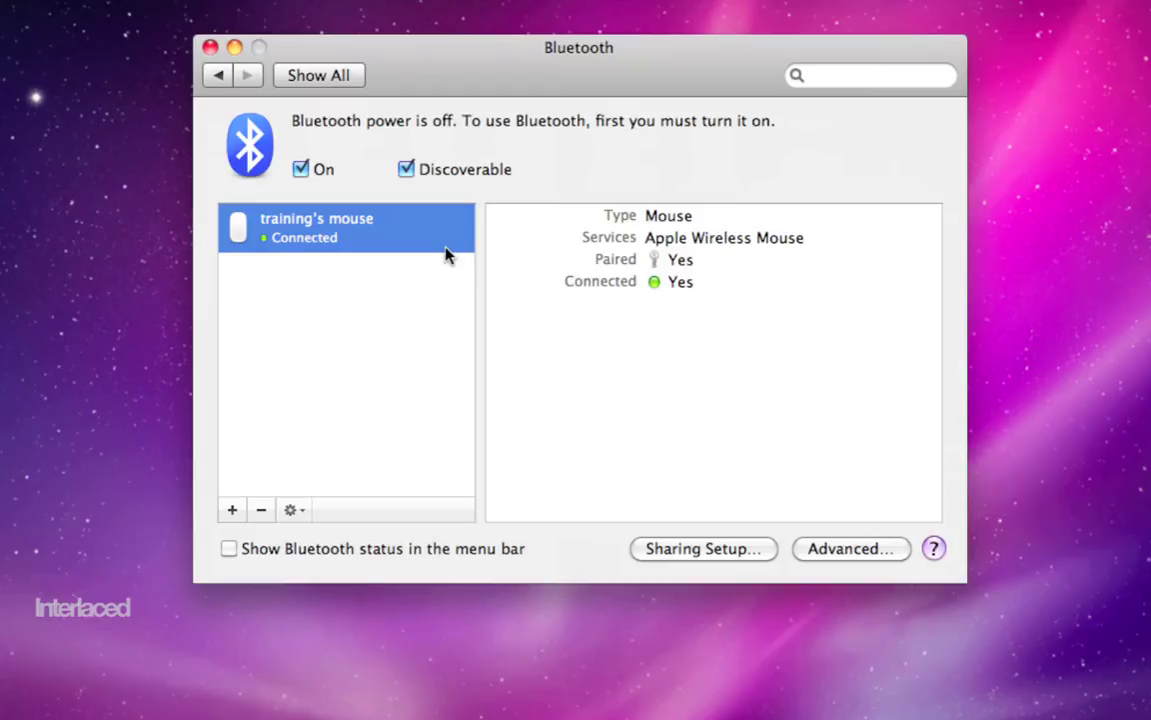
{"action": "left_click", "coordinate": [301, 169]}
{"action": "left_click", "coordinate": [311, 80]}
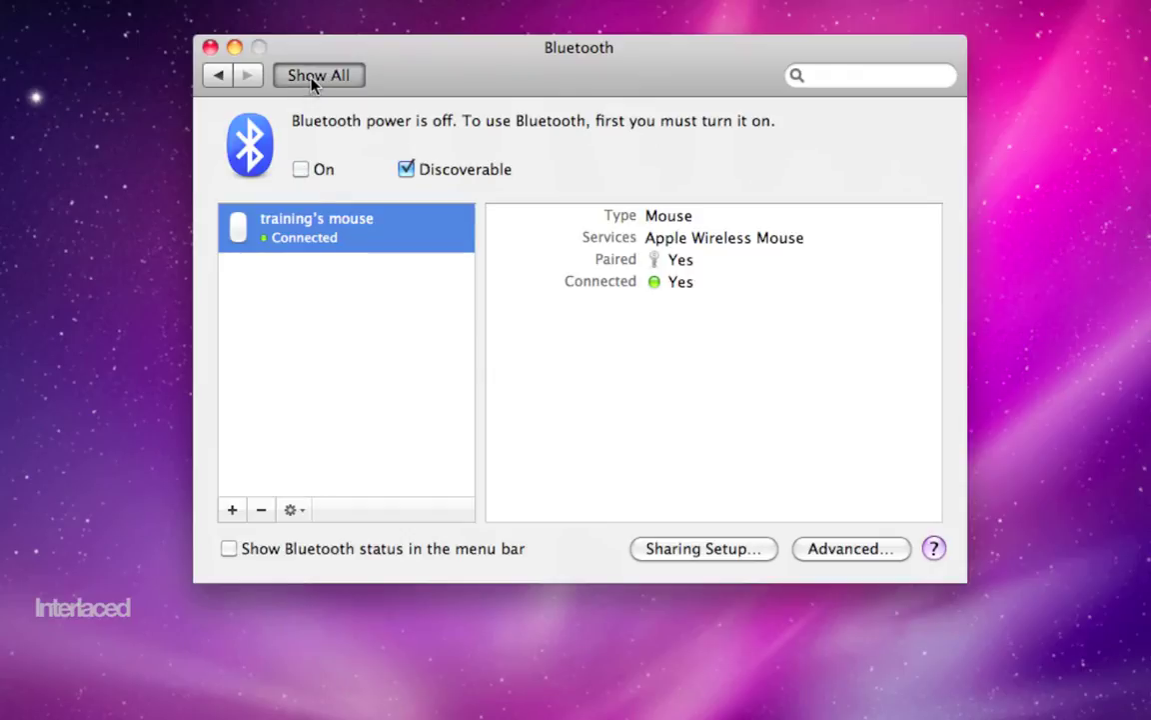
Look over the computer name and the available services in the Sharing preferences, and return to the overview.
{"action": "left_click", "coordinate": [526, 390]}
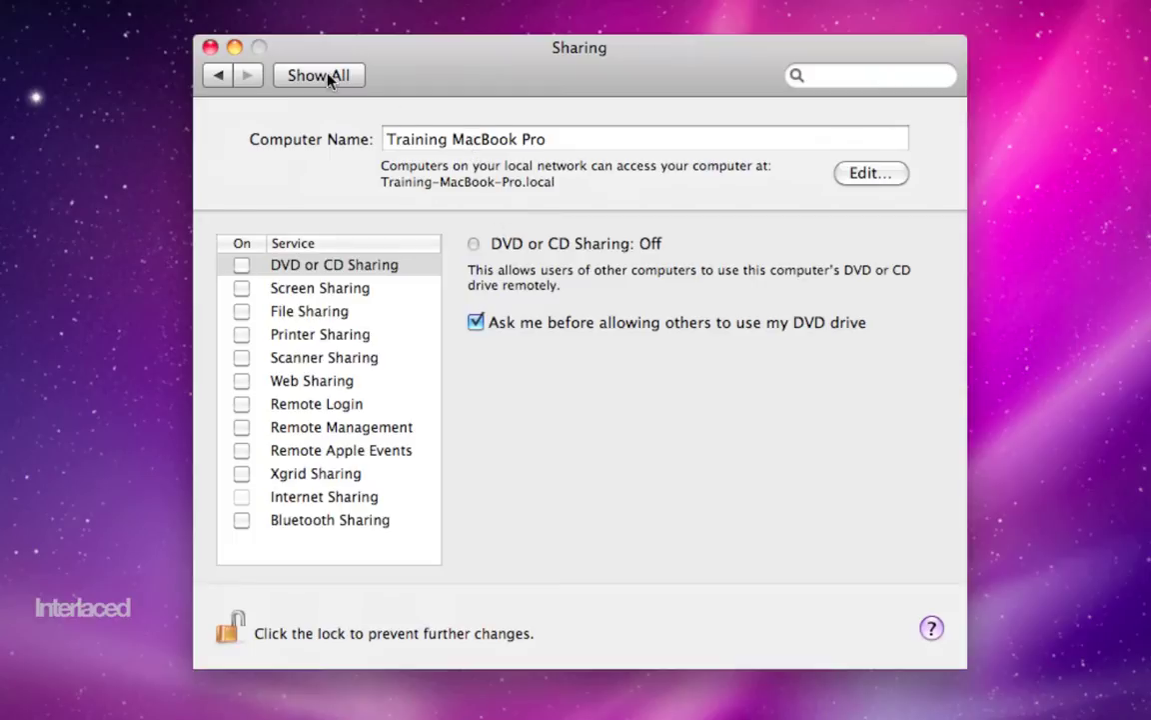
{"action": "left_click", "coordinate": [300, 72]}
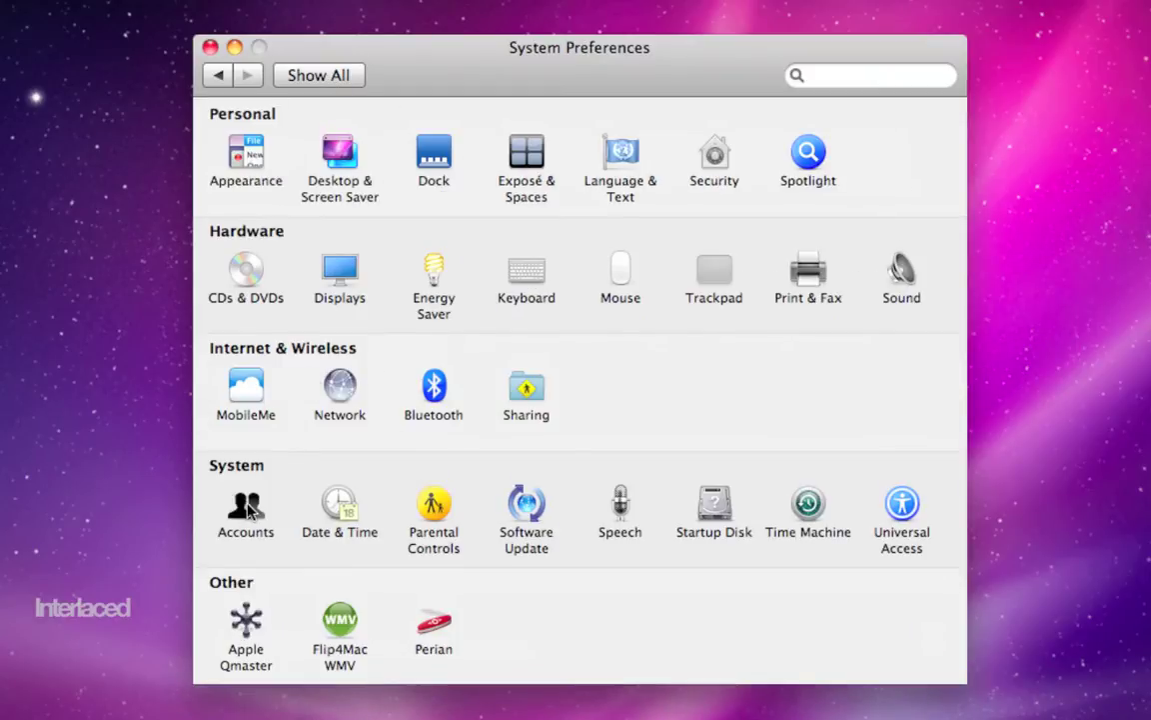
Open the login options in the Accounts preferences and examine the automatic login choices without changing them.
{"action": "left_click", "coordinate": [247, 510]}
{"action": "left_click", "coordinate": [228, 613]}
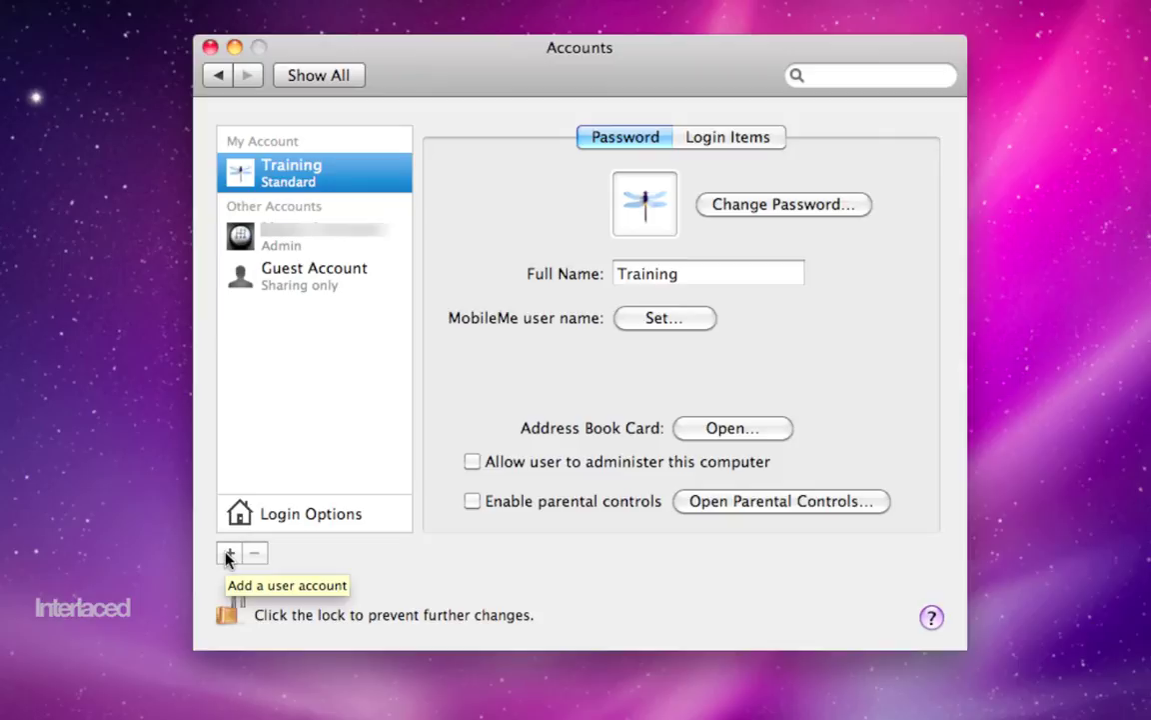
{"action": "left_click", "coordinate": [311, 514]}
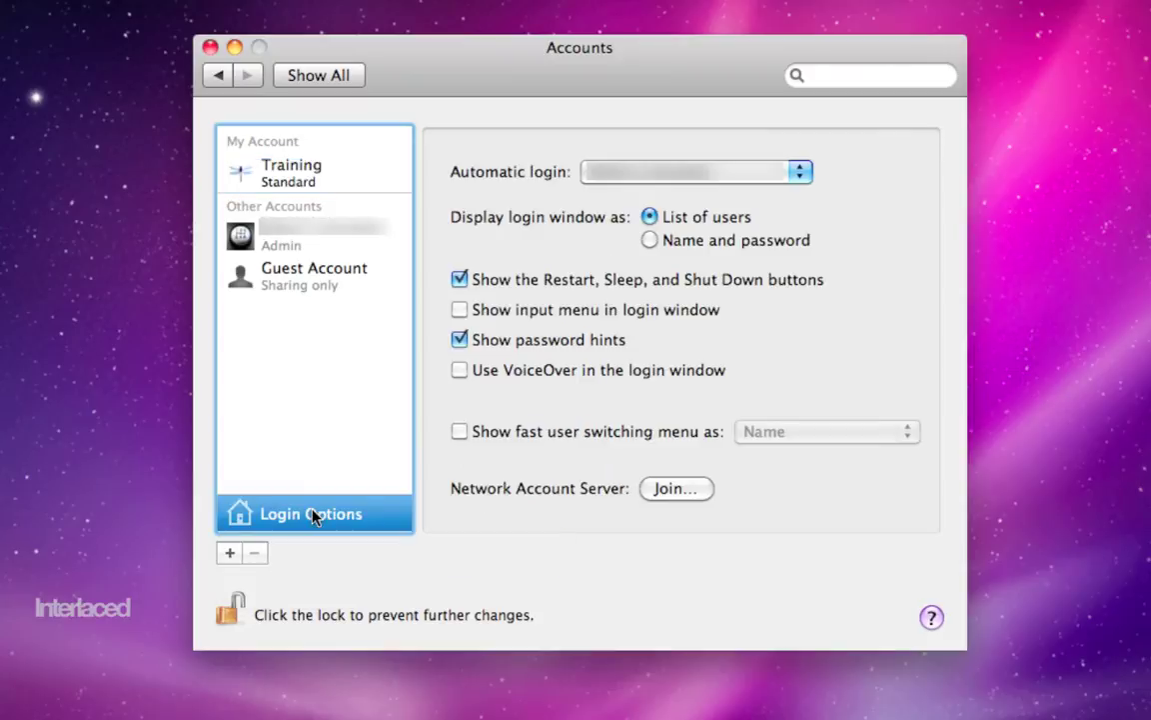
{"action": "left_click", "coordinate": [616, 171]}
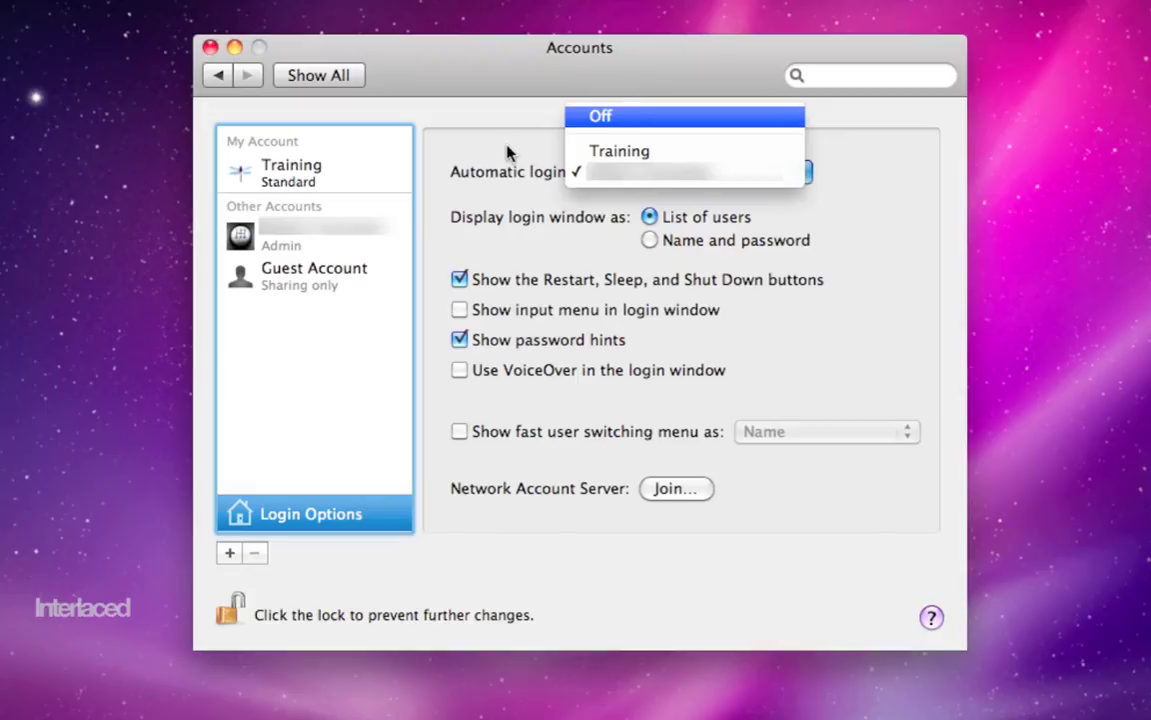
{"action": "left_click", "coordinate": [467, 162]}
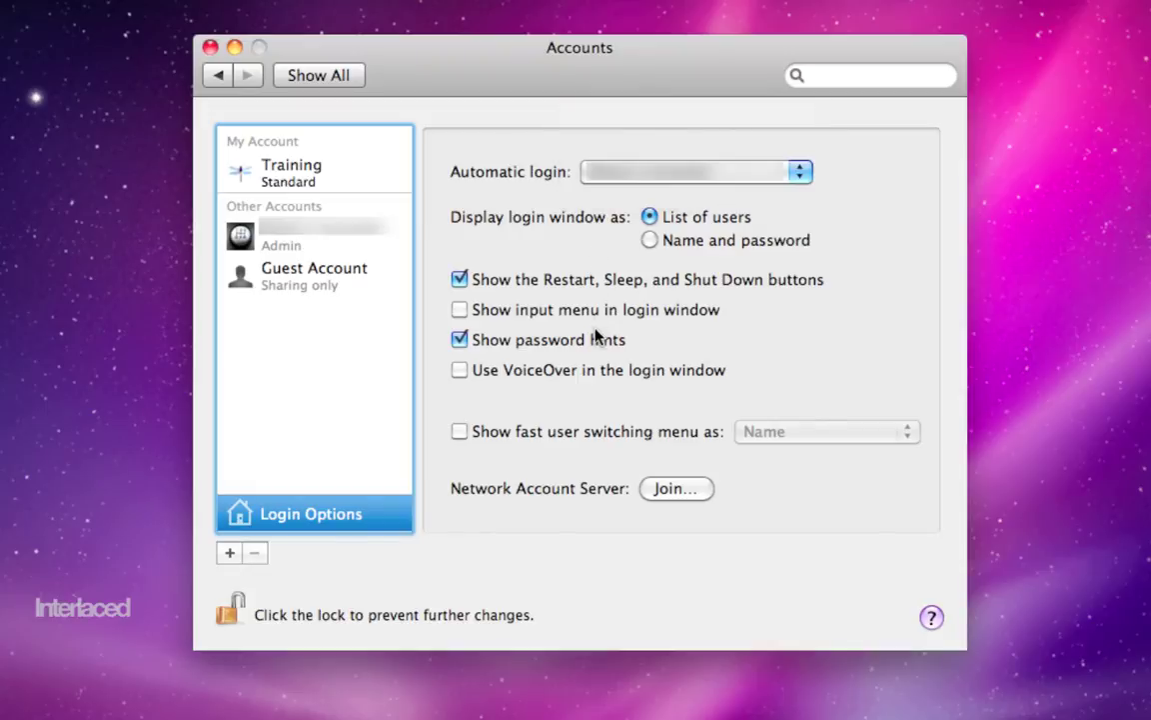
Enable the fast user switching menu, show it as Icon and look at the options it offers.
{"action": "left_click", "coordinate": [459, 431]}
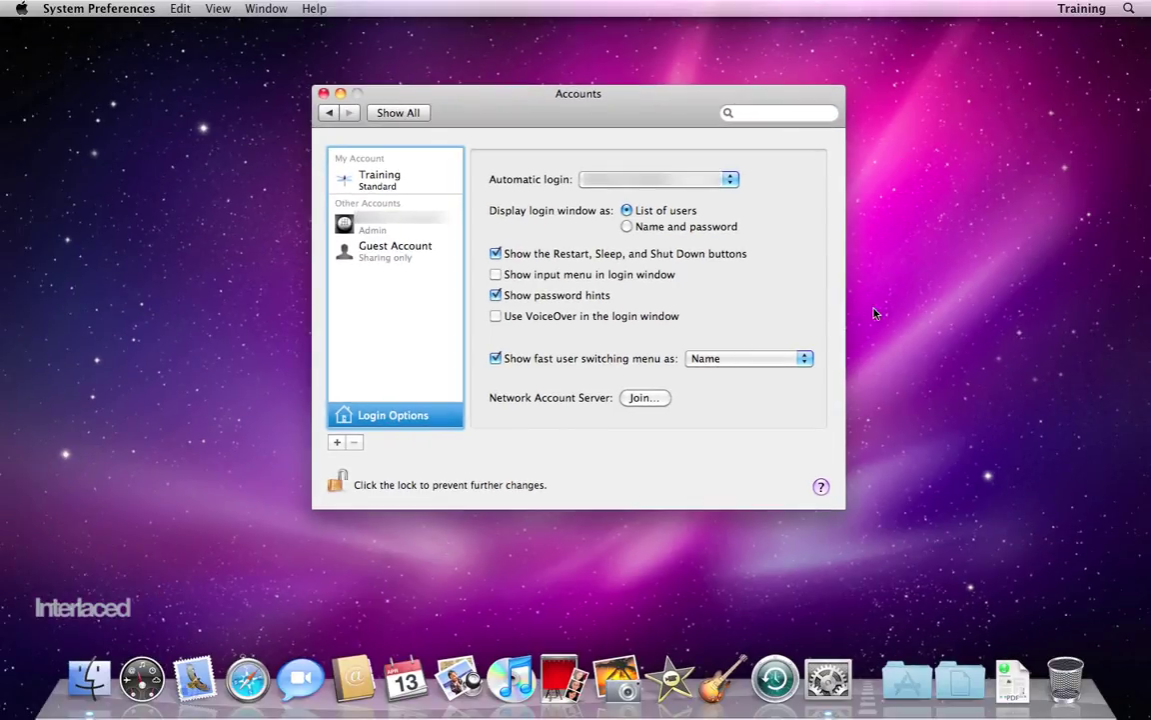
{"action": "left_click", "coordinate": [799, 358]}
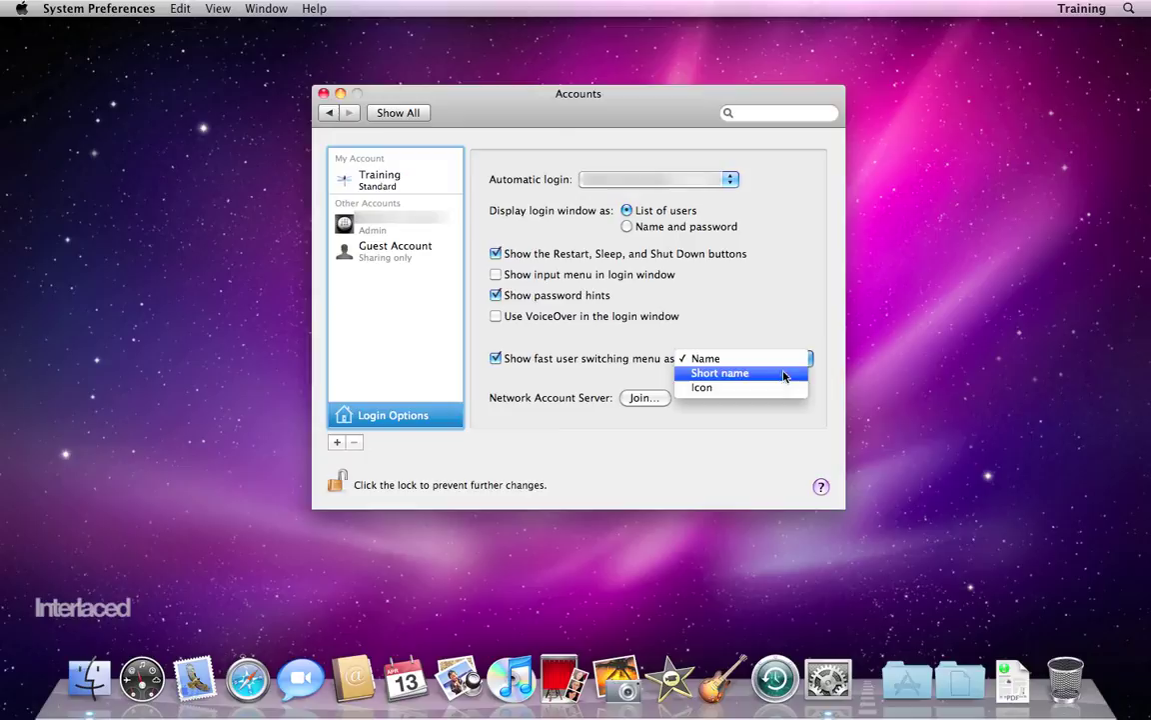
{"action": "left_click", "coordinate": [786, 386]}
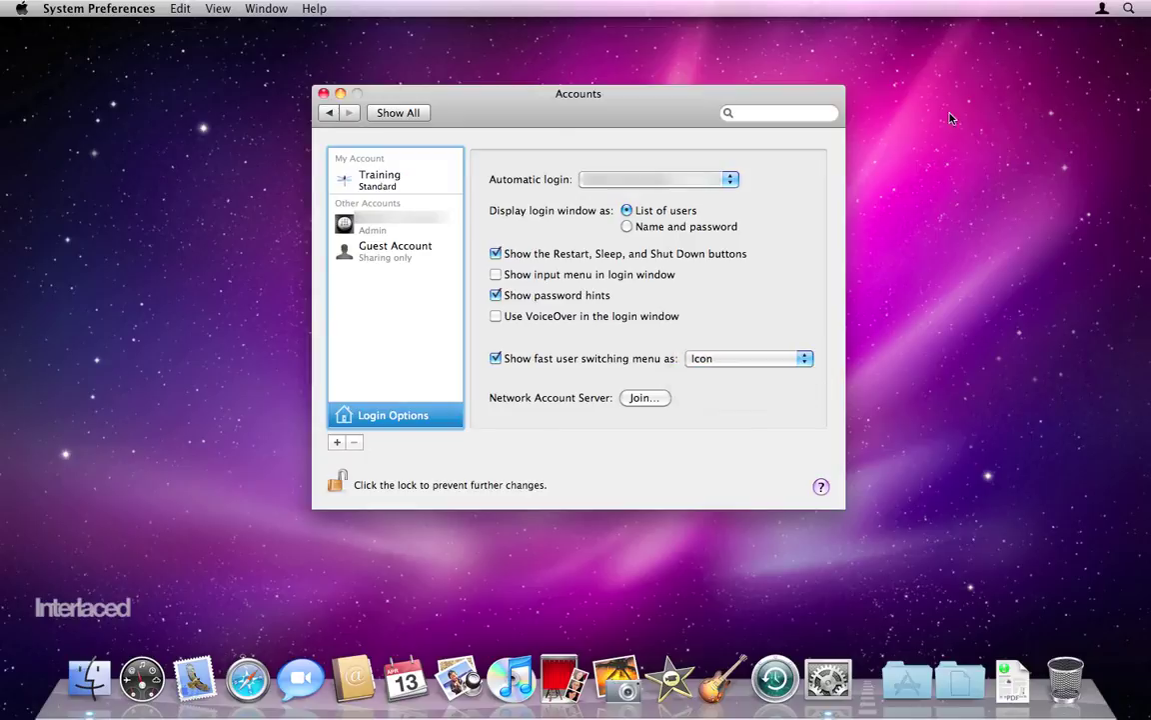
{"action": "left_click", "coordinate": [1102, 9]}
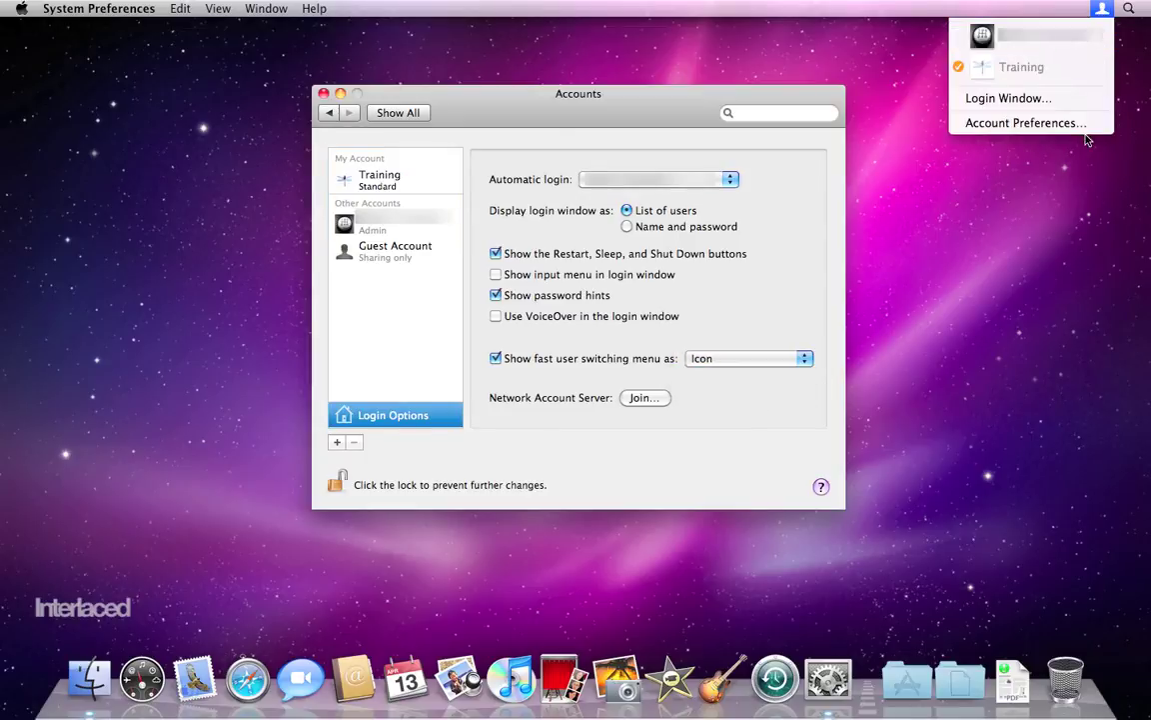
{"action": "left_click", "coordinate": [1103, 9]}
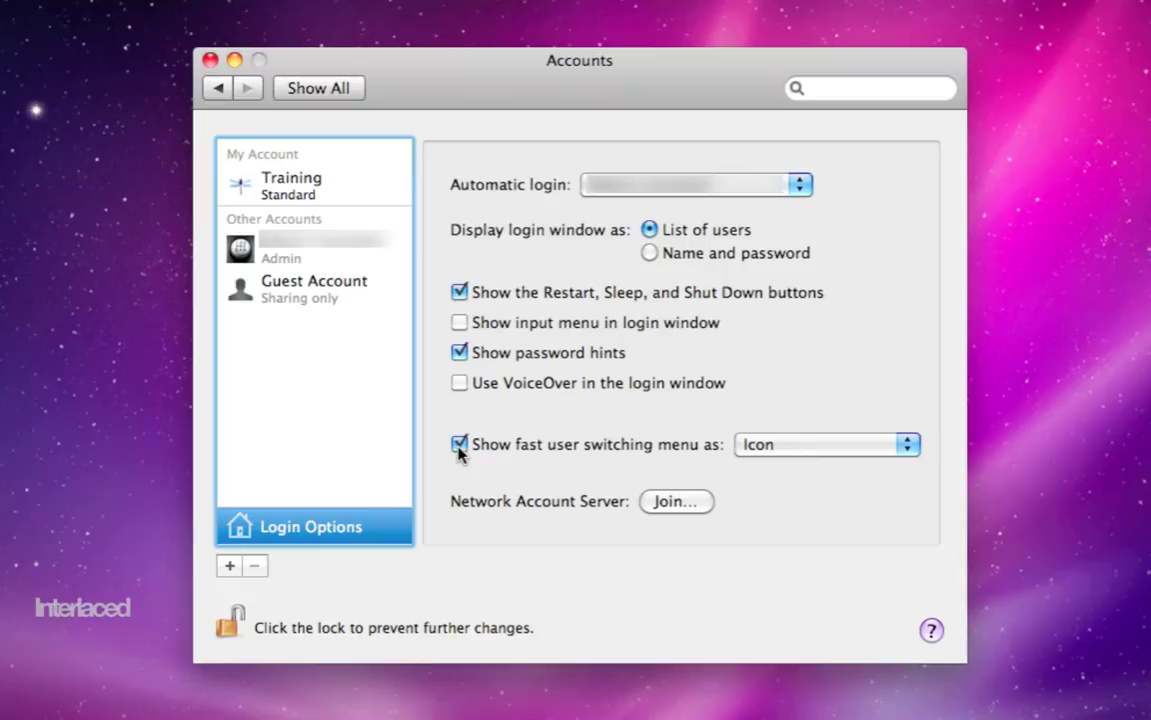
Disable the fast user switching menu in the login options and return to the preferences overview.
{"action": "left_click", "coordinate": [459, 446]}
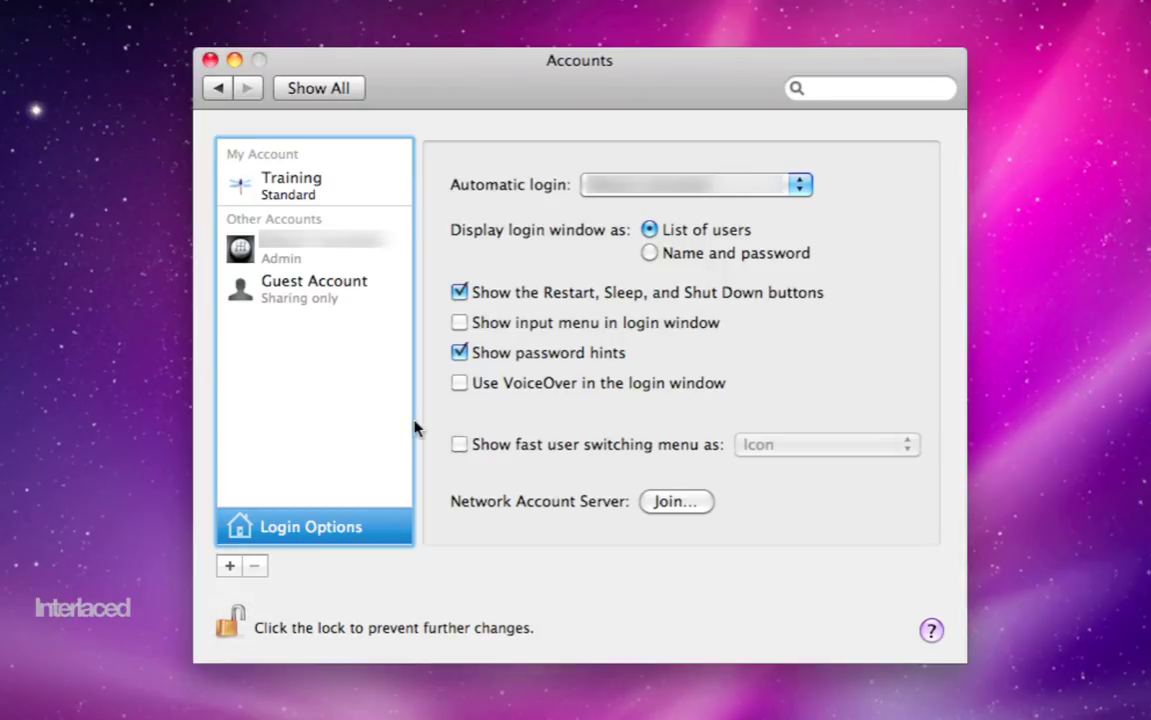
{"action": "left_click", "coordinate": [229, 629]}
{"action": "left_click", "coordinate": [306, 89]}
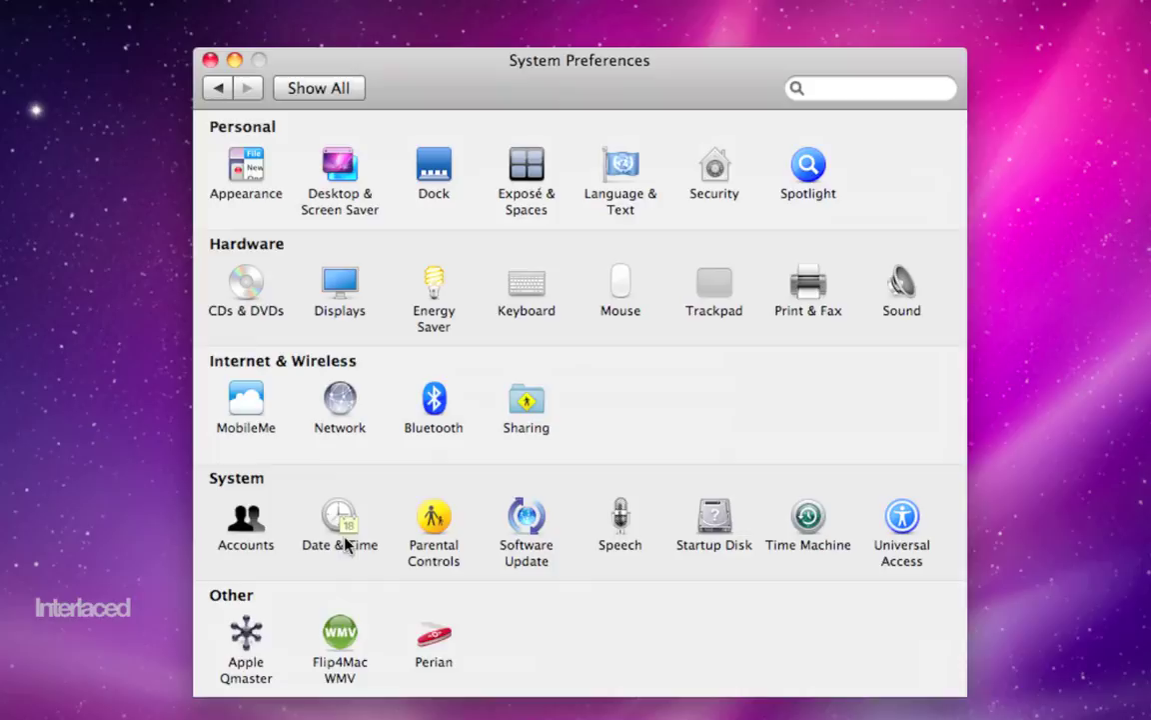
Review the date and time, time zone and clock settings in the Date & Time preferences, and return to the overview.
{"action": "left_click", "coordinate": [338, 512]}
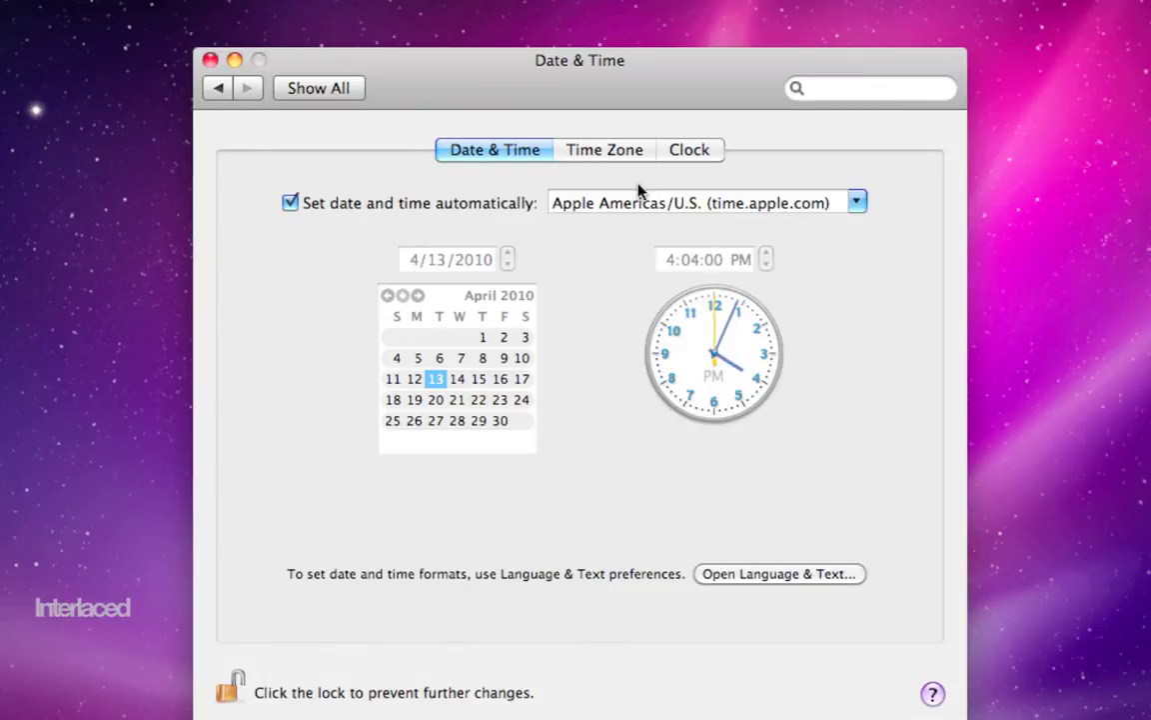
{"action": "left_click", "coordinate": [609, 151]}
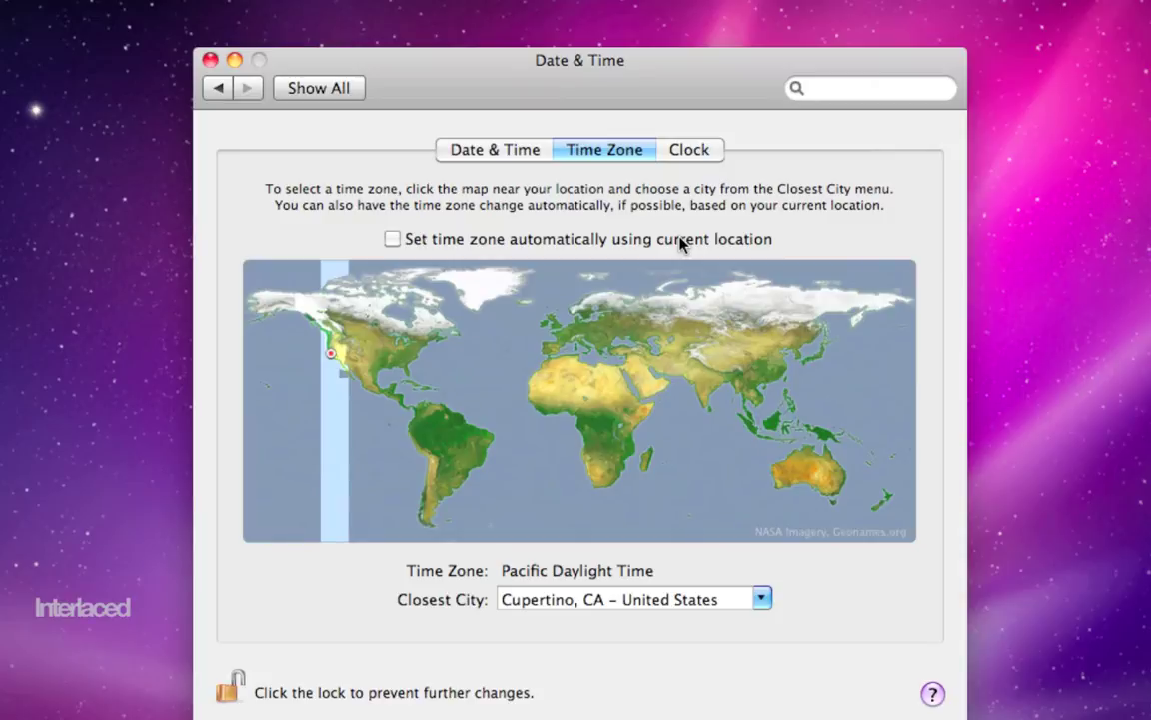
{"action": "left_click", "coordinate": [684, 150]}
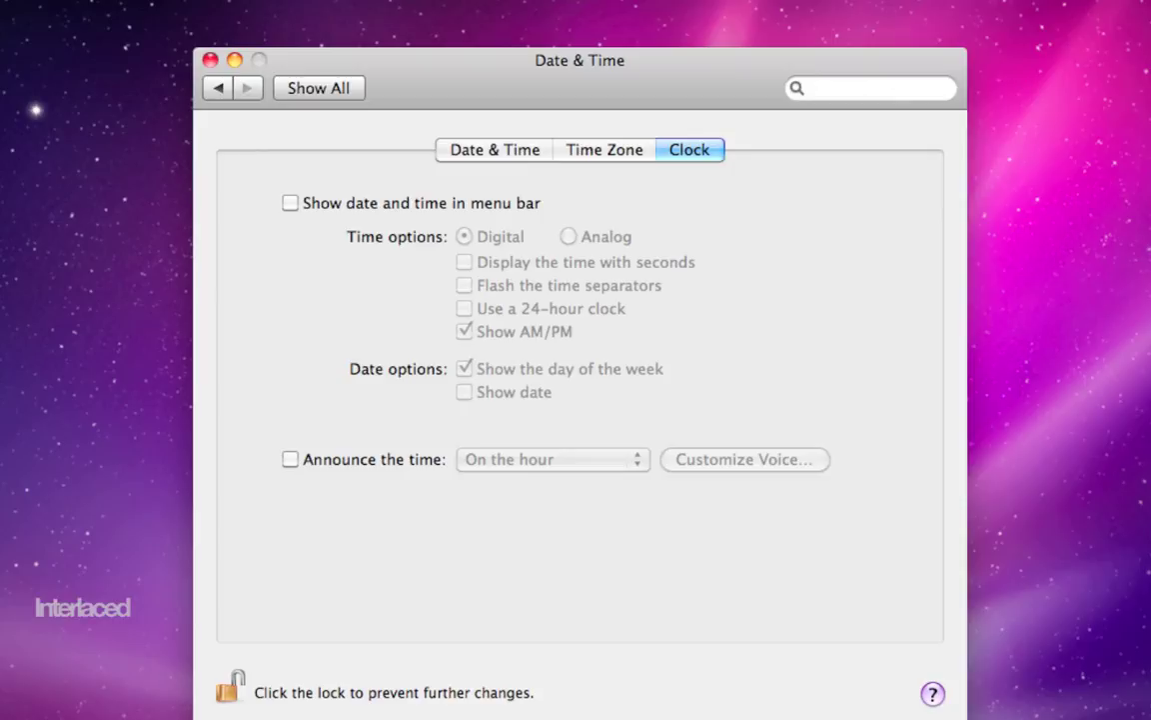
{"action": "left_click", "coordinate": [310, 87]}
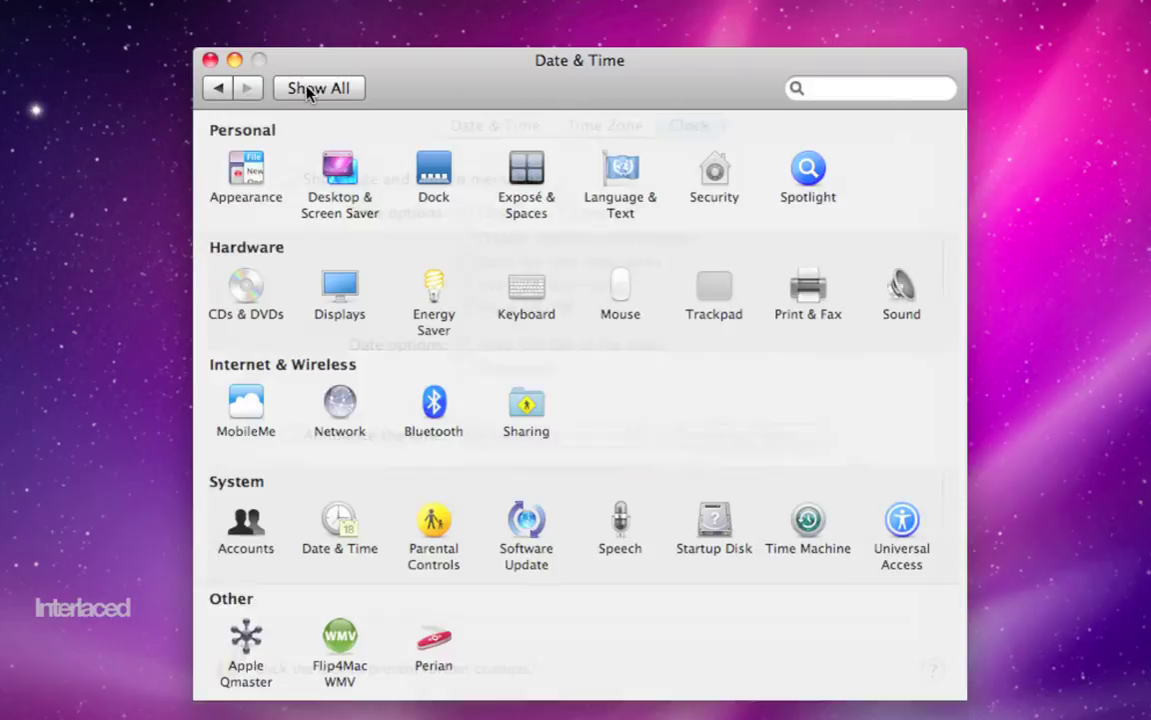
Enable parental controls for the Training account.
{"action": "left_click", "coordinate": [440, 525]}
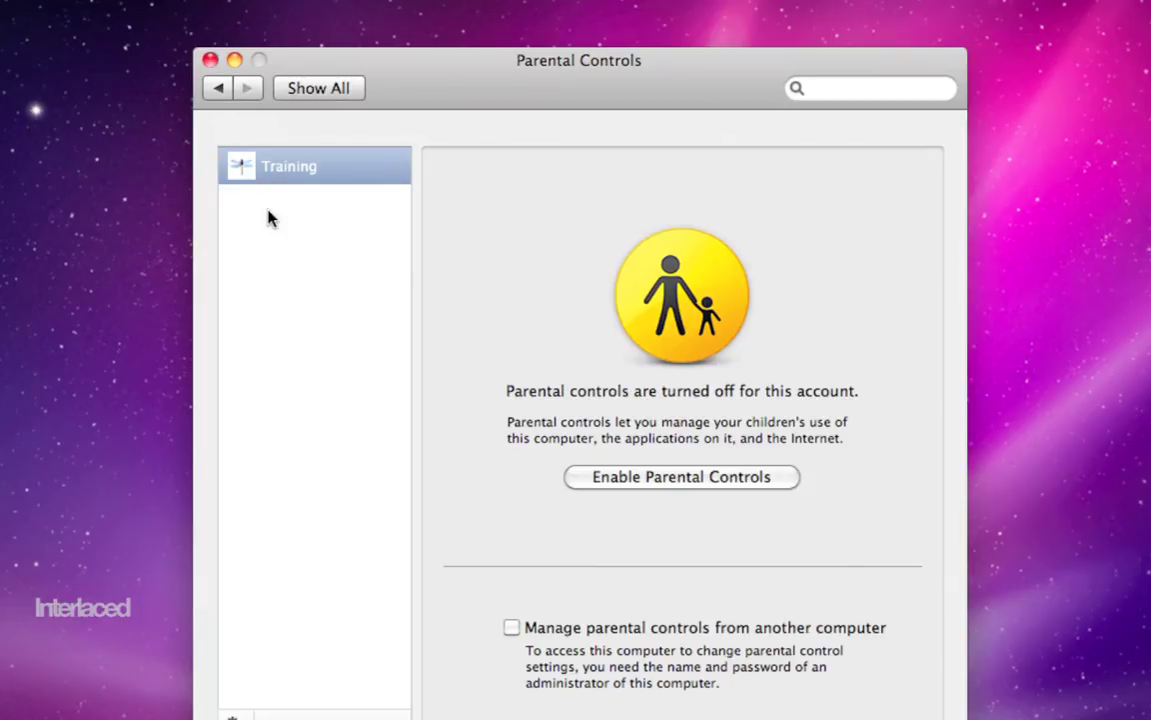
{"action": "left_click", "coordinate": [285, 177]}
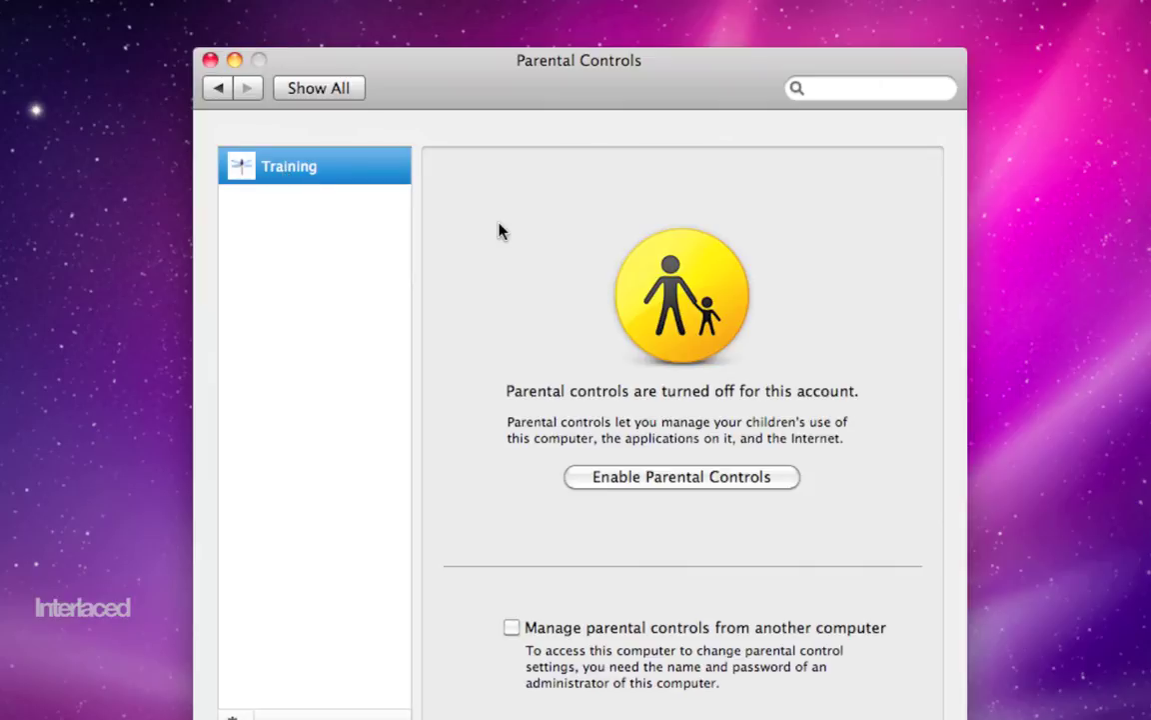
{"action": "left_click", "coordinate": [651, 484]}
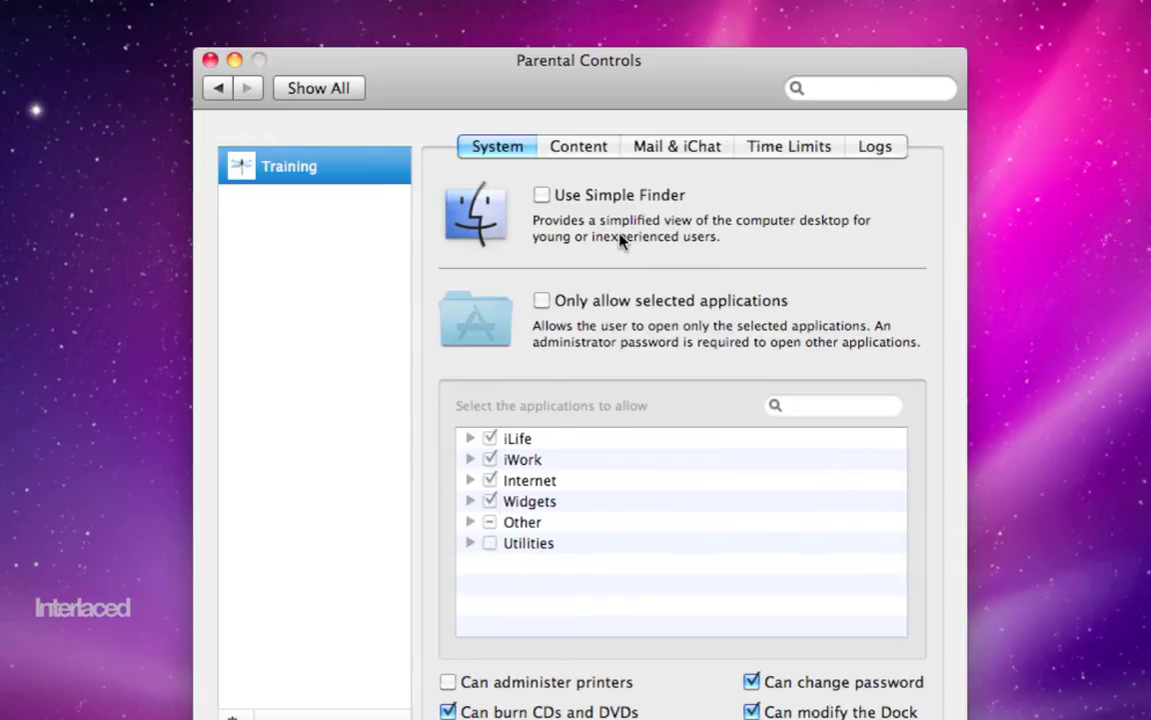
Review the Training account's Content, Mail & iChat, Time Limits and Logs parental controls, and return to the overview.
{"action": "left_click", "coordinate": [575, 152]}
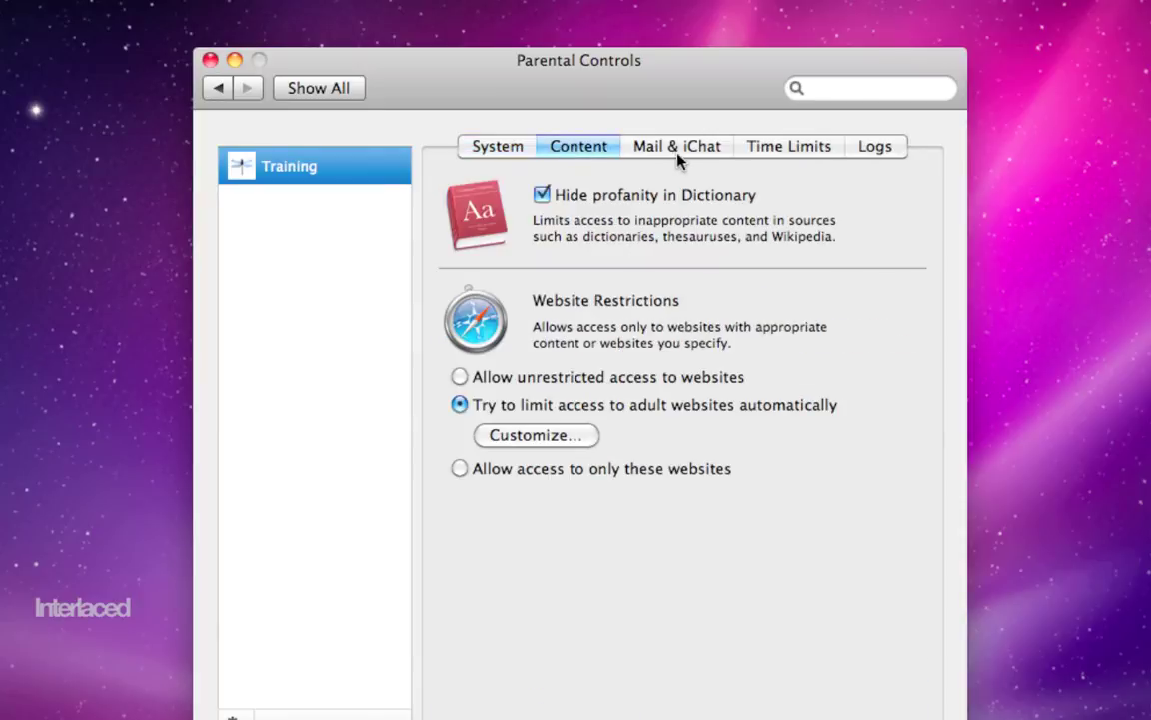
{"action": "left_click", "coordinate": [678, 148]}
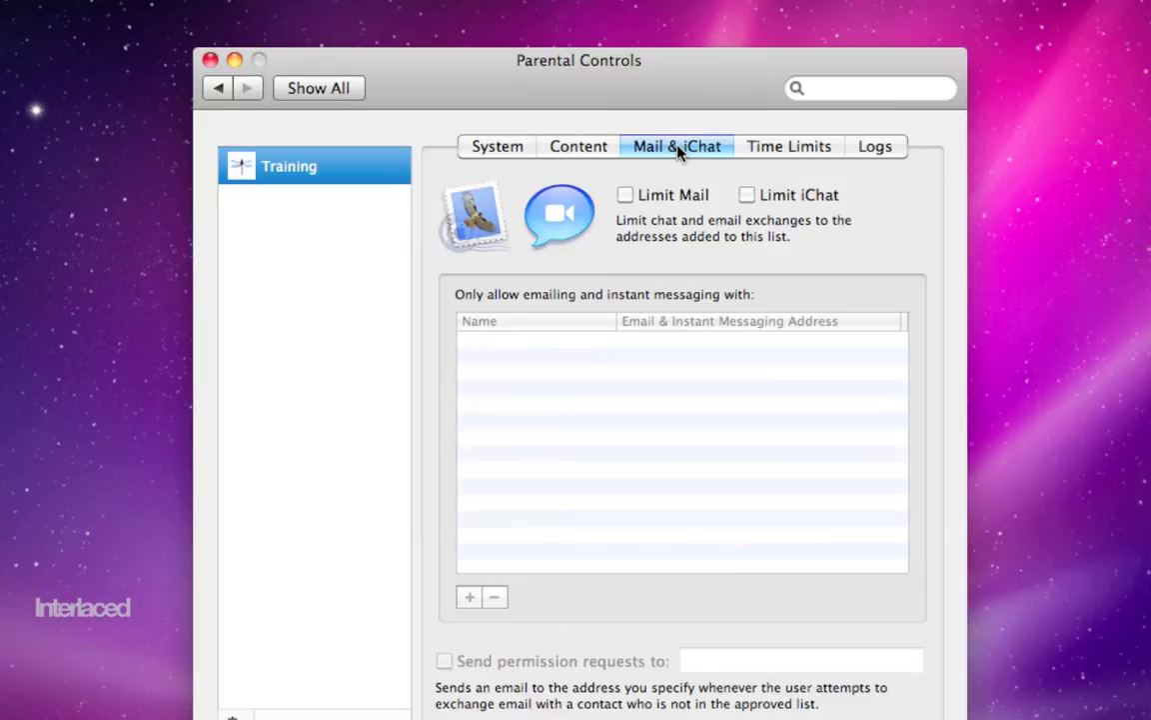
{"action": "left_click", "coordinate": [784, 149]}
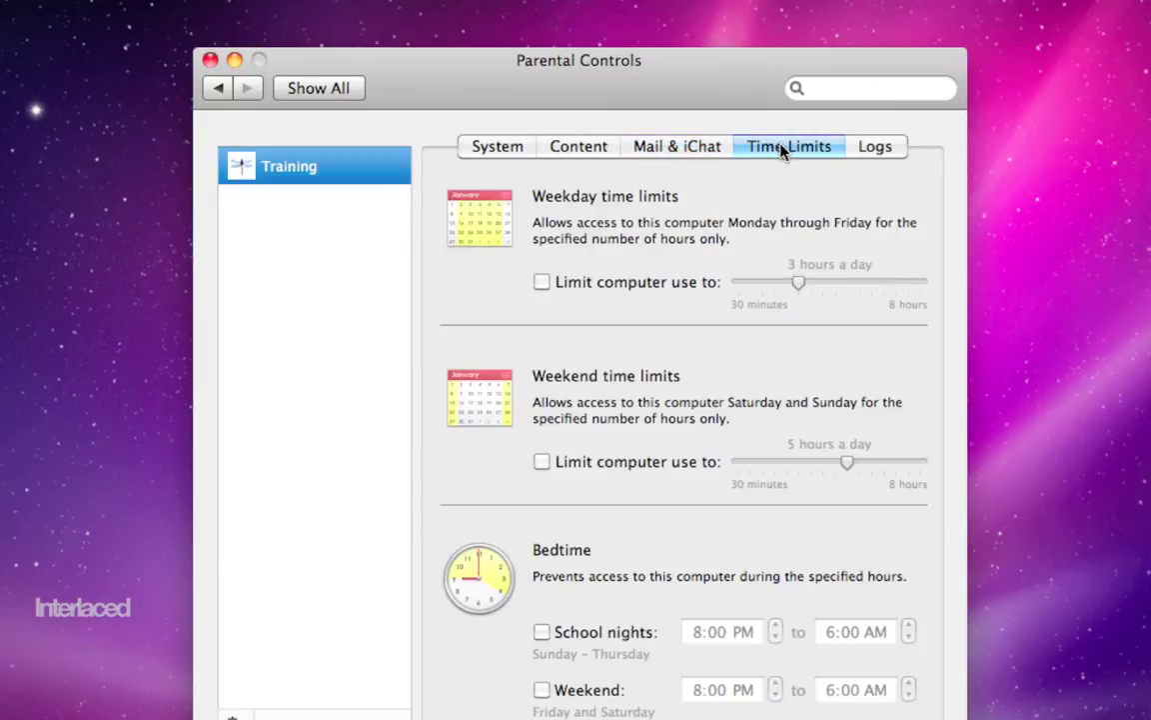
{"action": "left_click", "coordinate": [873, 149]}
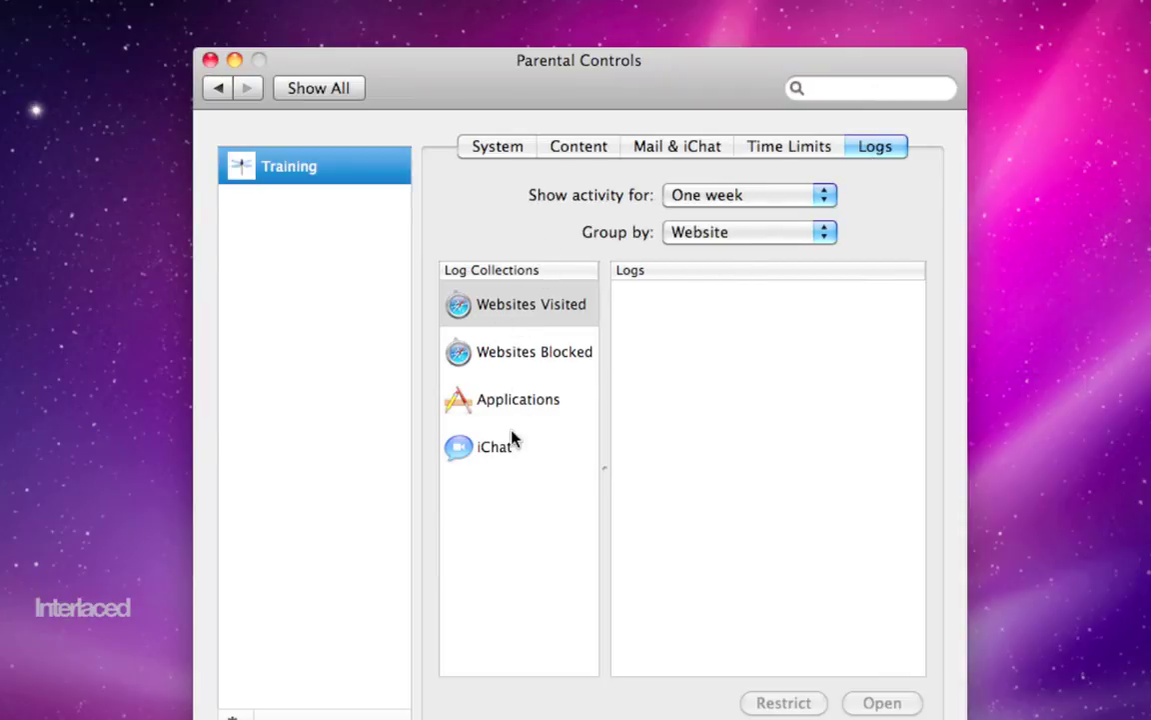
{"action": "left_click", "coordinate": [317, 89]}
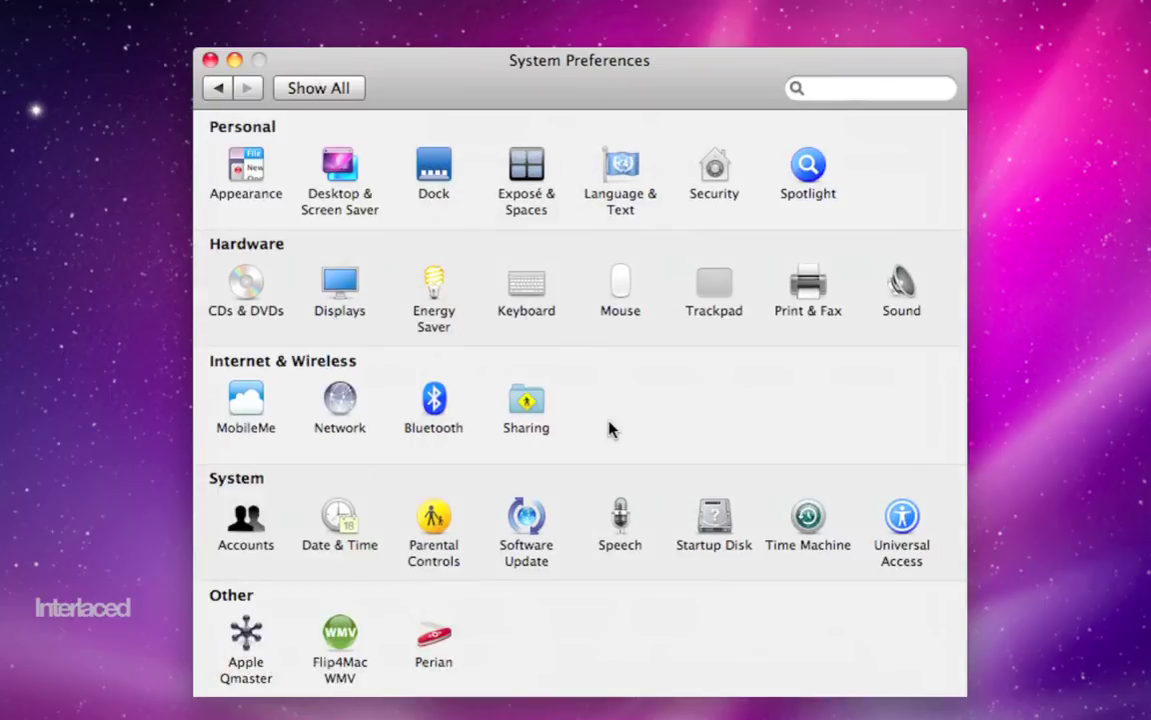
Review the scheduled check settings in the Software Update preferences, return to the overview, and look at the system-wide Software Update command.
{"action": "left_click", "coordinate": [524, 522]}
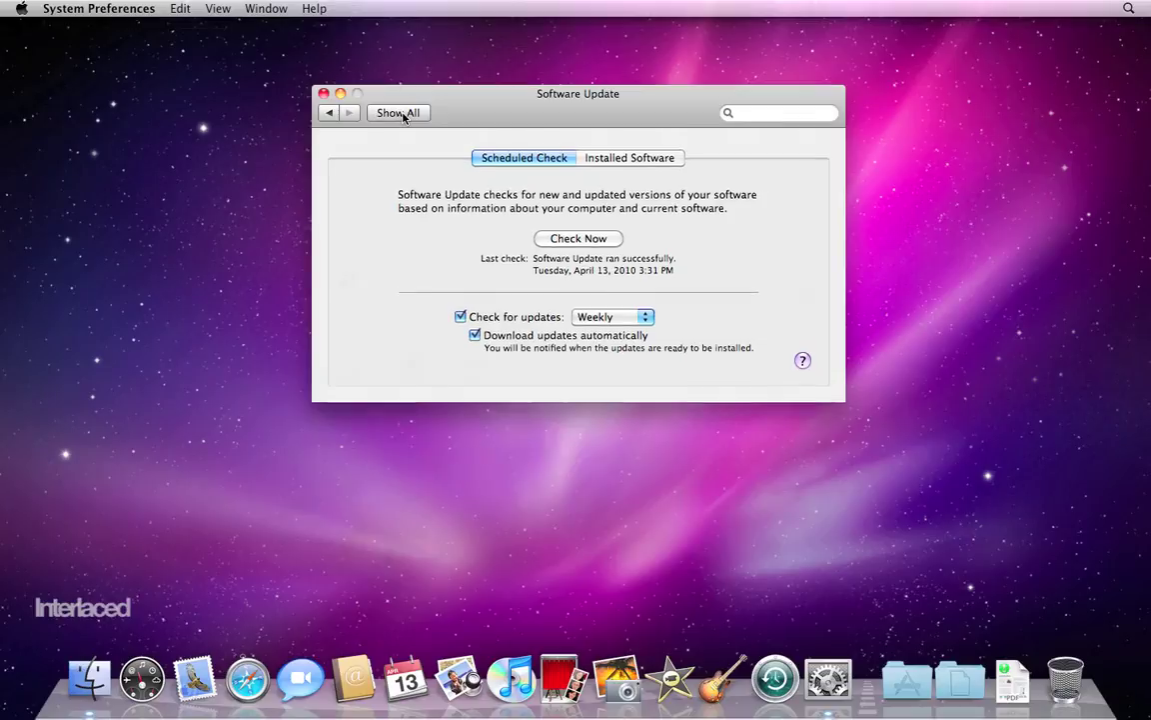
{"action": "left_click", "coordinate": [400, 113]}
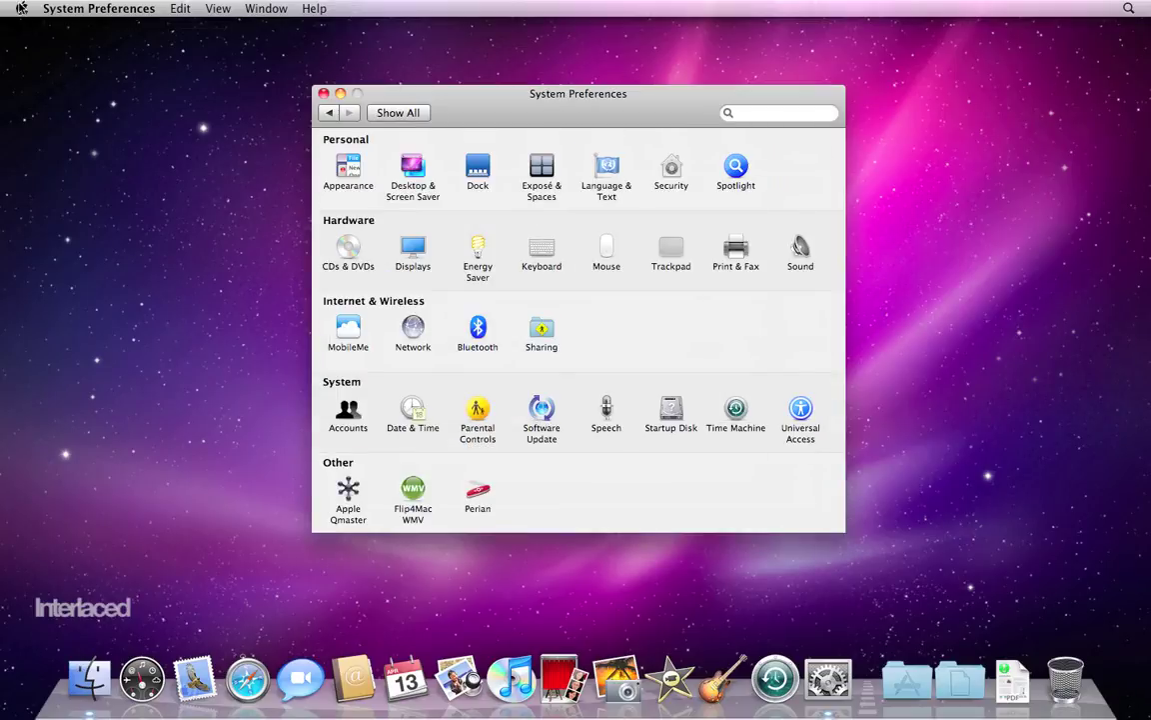
{"action": "left_click", "coordinate": [20, 9]}
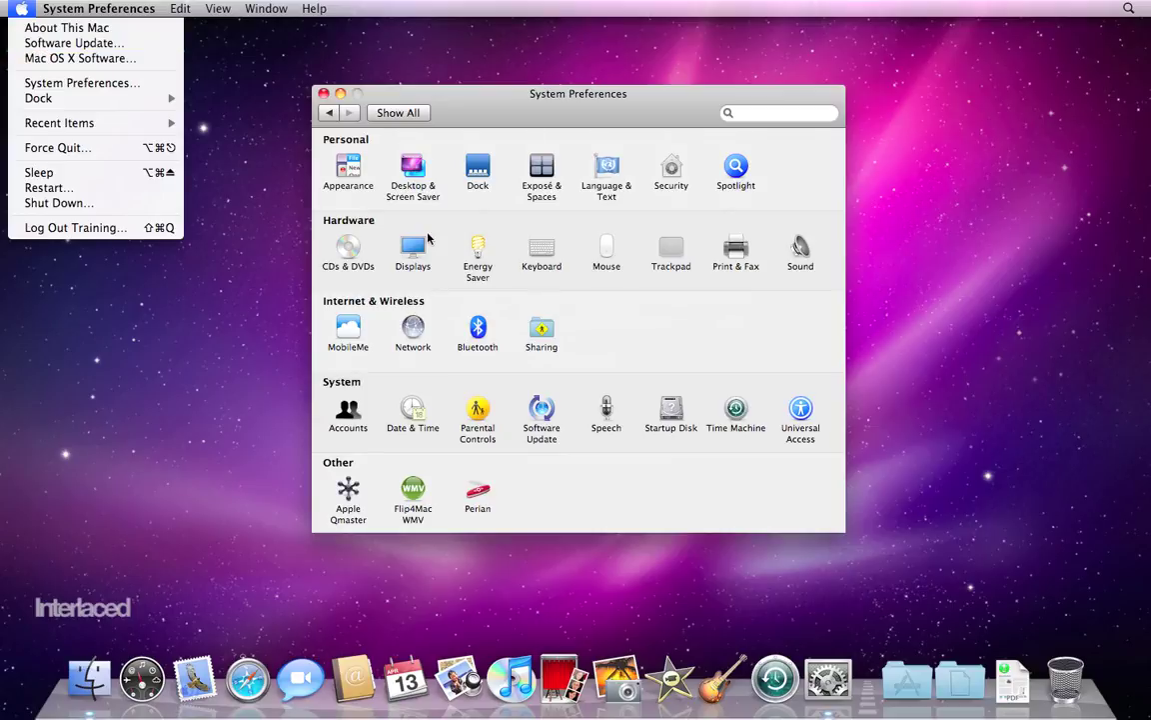
{"action": "left_click", "coordinate": [552, 318]}
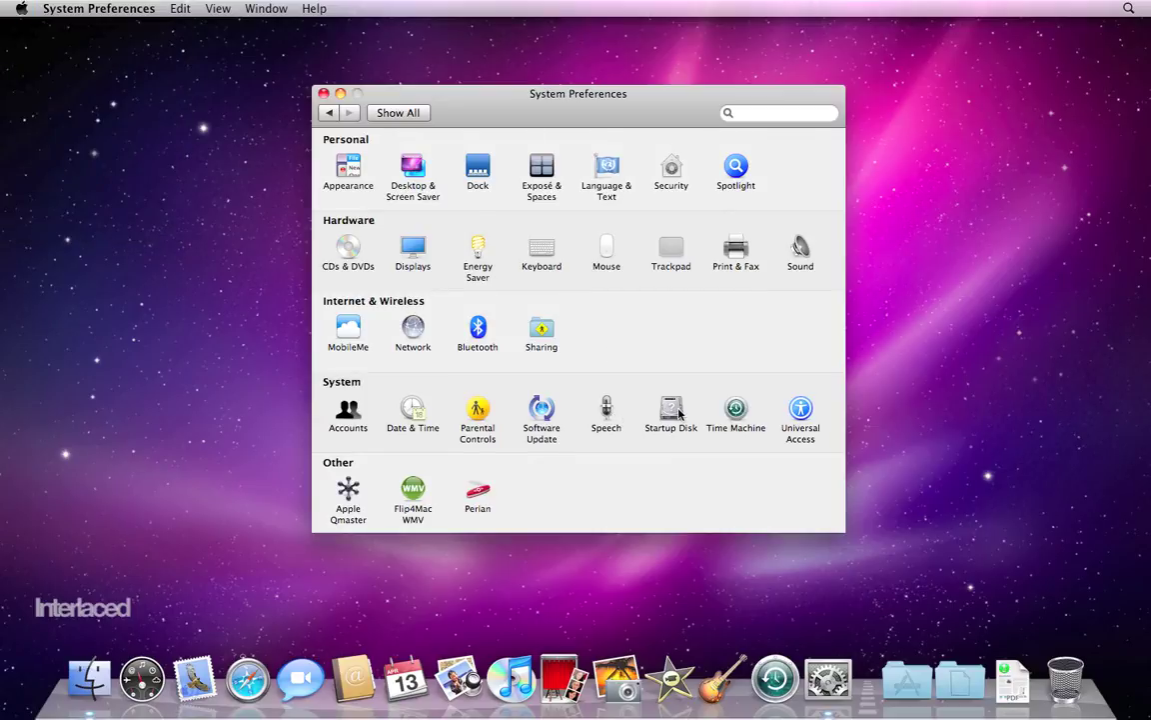
Review the backup disk and status settings in the Time Machine preferences, and return to the overview.
{"action": "left_click", "coordinate": [734, 415]}
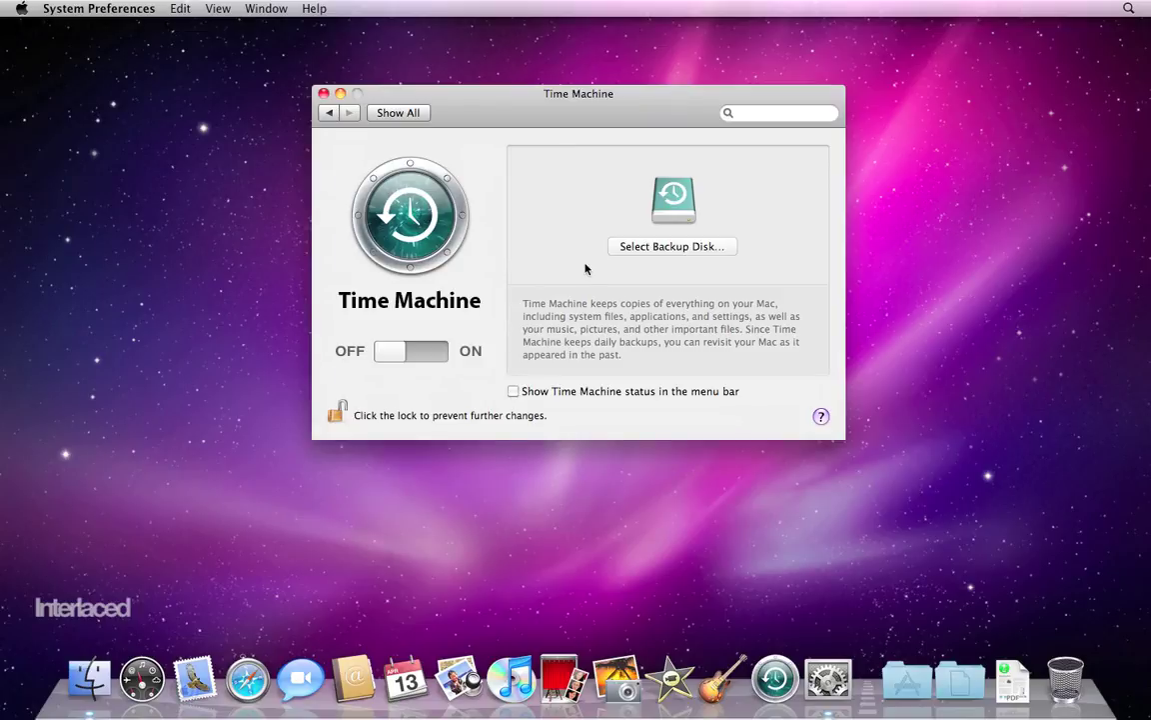
{"action": "left_click", "coordinate": [413, 117]}
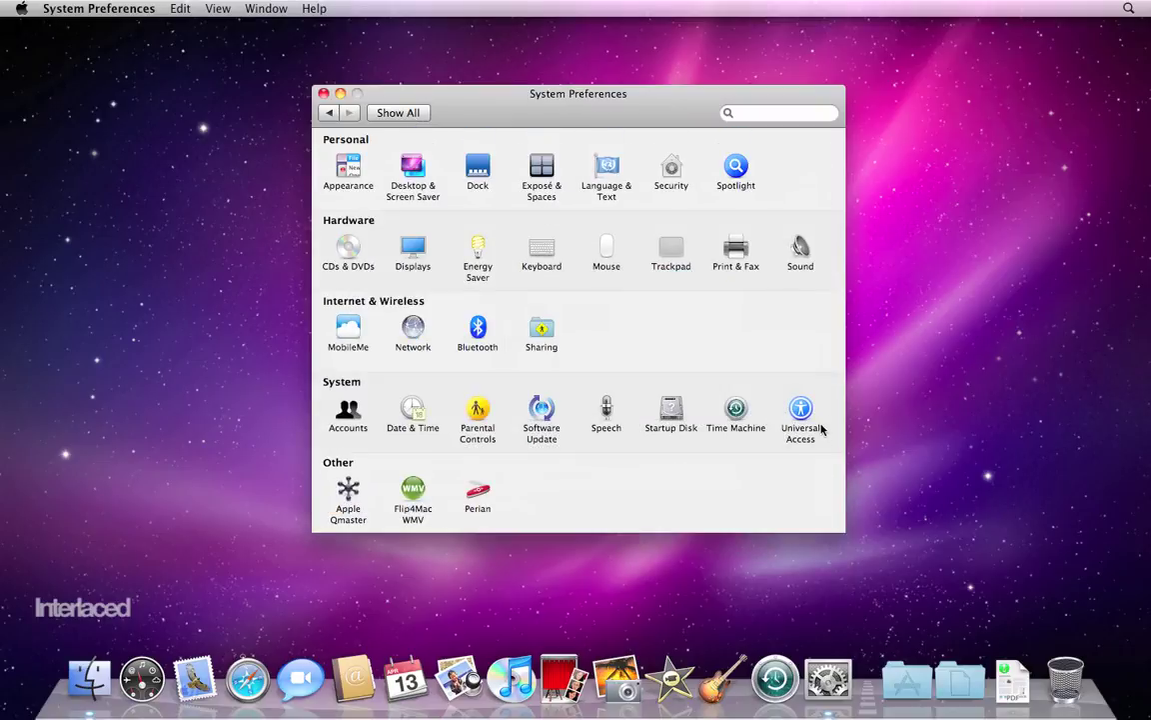
Open the Universal Access preferences, try out screen magnification by repeatedly zooming in and out with Zoom on, and turn Zoom off.
{"action": "left_click", "coordinate": [801, 409]}
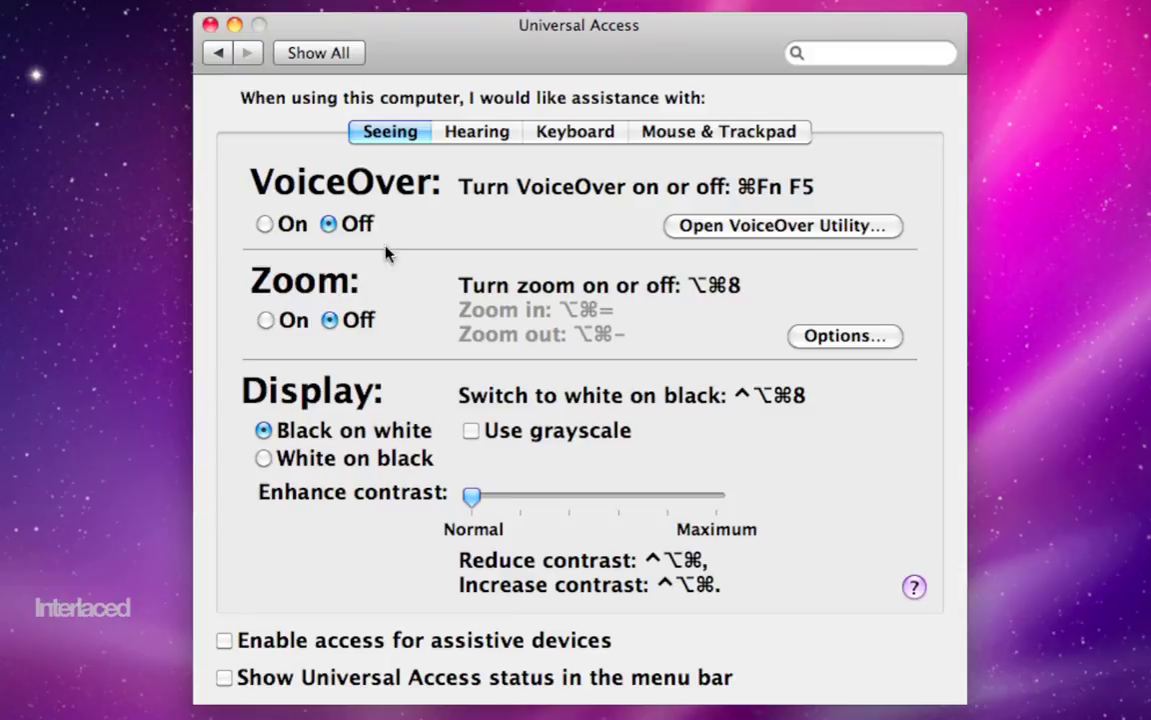
{"action": "left_click", "coordinate": [267, 326]}
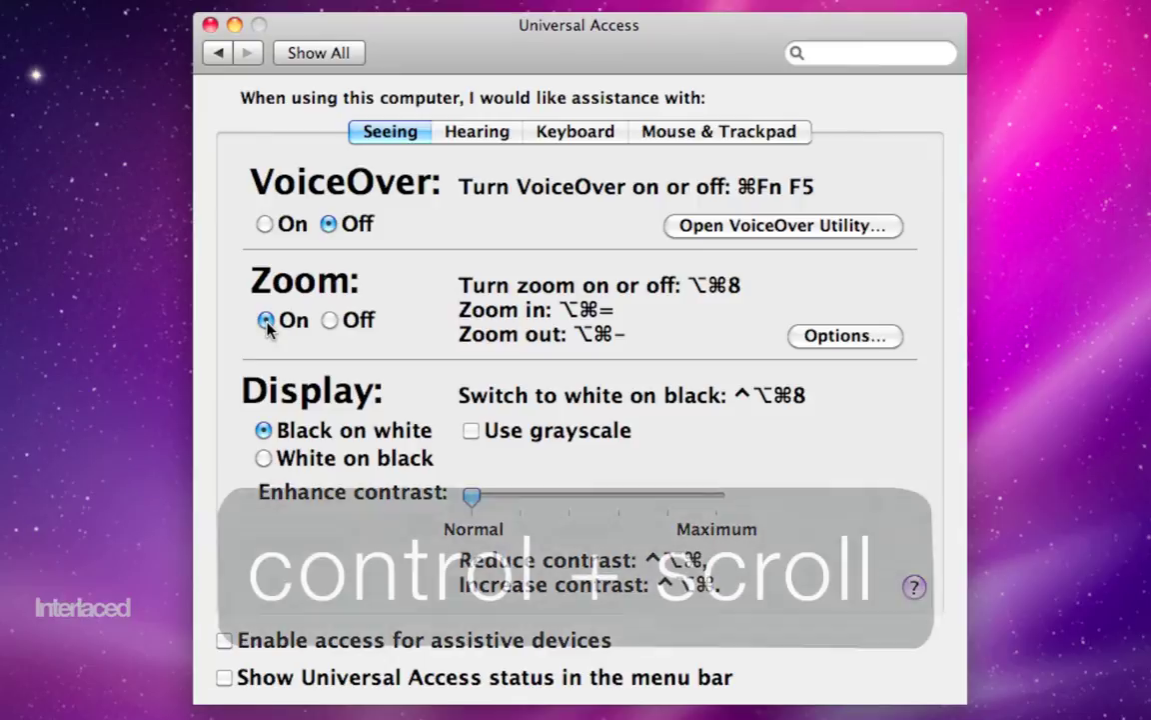
{"action": "scroll", "coordinate": [267, 328], "scroll_direction": "up", "scroll_amount": 5}
{"action": "scroll", "coordinate": [267, 328], "scroll_direction": "down", "scroll_amount": 5}
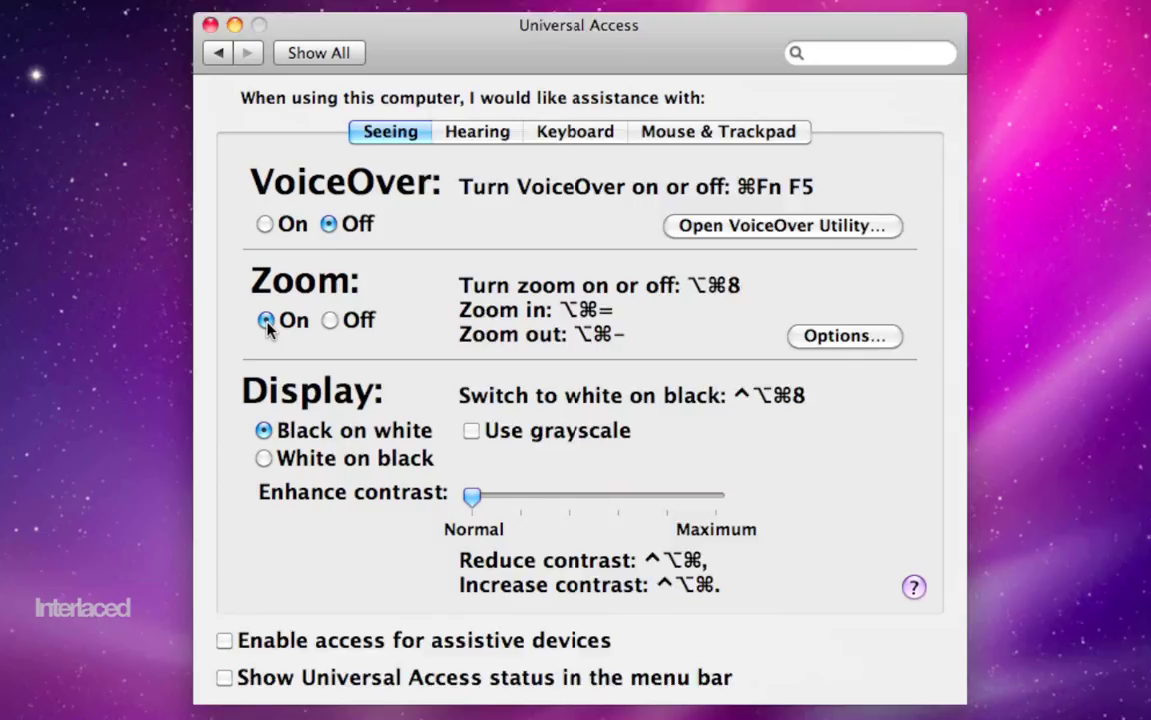
{"action": "scroll", "coordinate": [267, 328], "scroll_direction": "up", "scroll_amount": 5}
{"action": "scroll", "coordinate": [267, 328], "scroll_direction": "down", "scroll_amount": 5}
{"action": "scroll", "coordinate": [658, 38], "scroll_direction": "up", "scroll_amount": 5}
{"action": "scroll", "coordinate": [654, 28], "scroll_direction": "down", "scroll_amount": 5}
{"action": "left_click", "coordinate": [328, 321]}
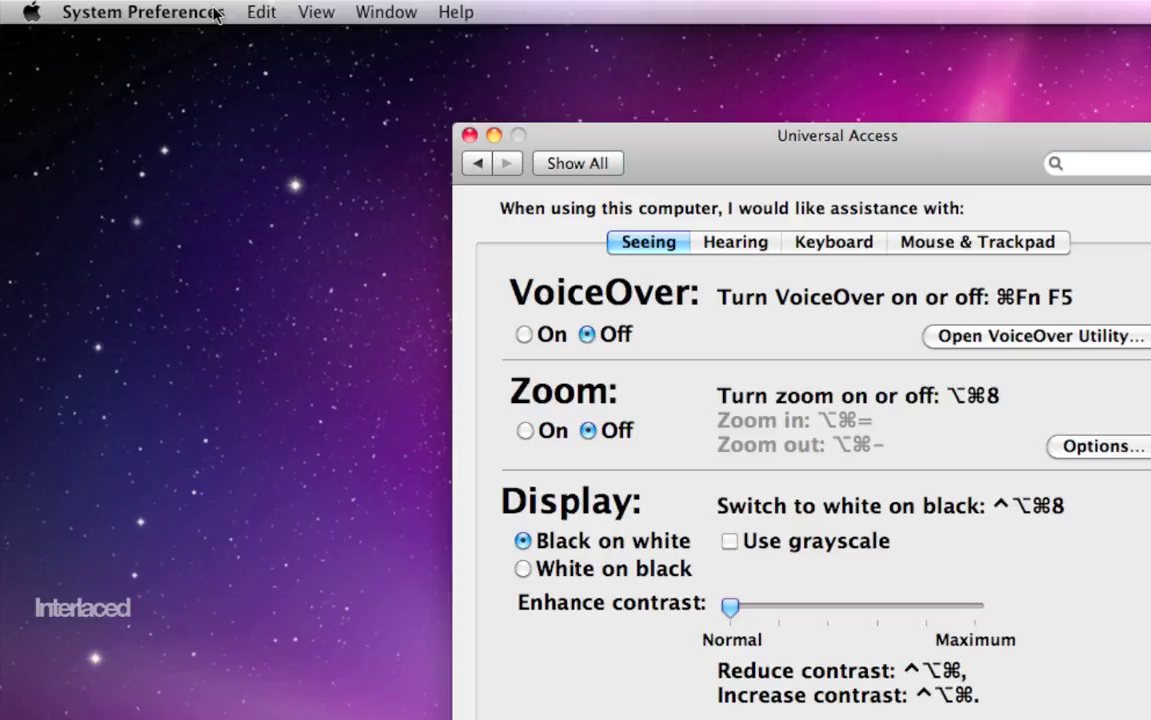
Turn Zoom on again, test its dedicated zoom-in and zoom-out commands once each, and turn it back off.
{"action": "left_click", "coordinate": [525, 430]}
{"action": "key", "text": "alt+super+equal"}
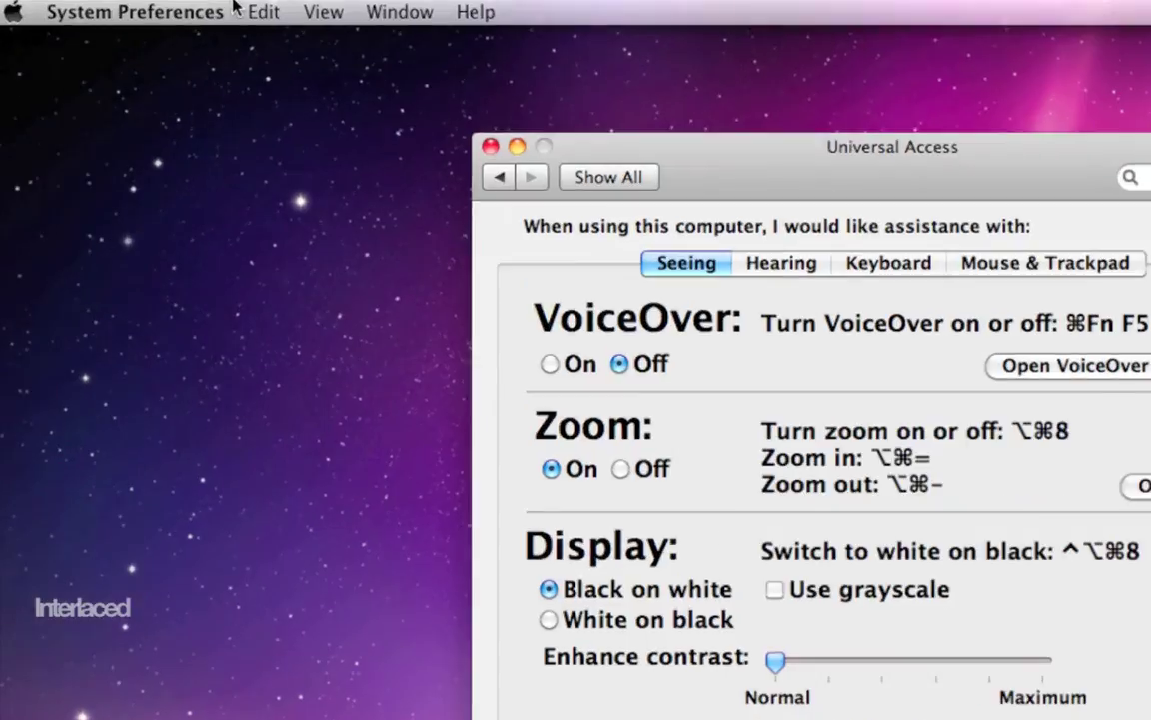
{"action": "key", "text": "alt+super+minus"}
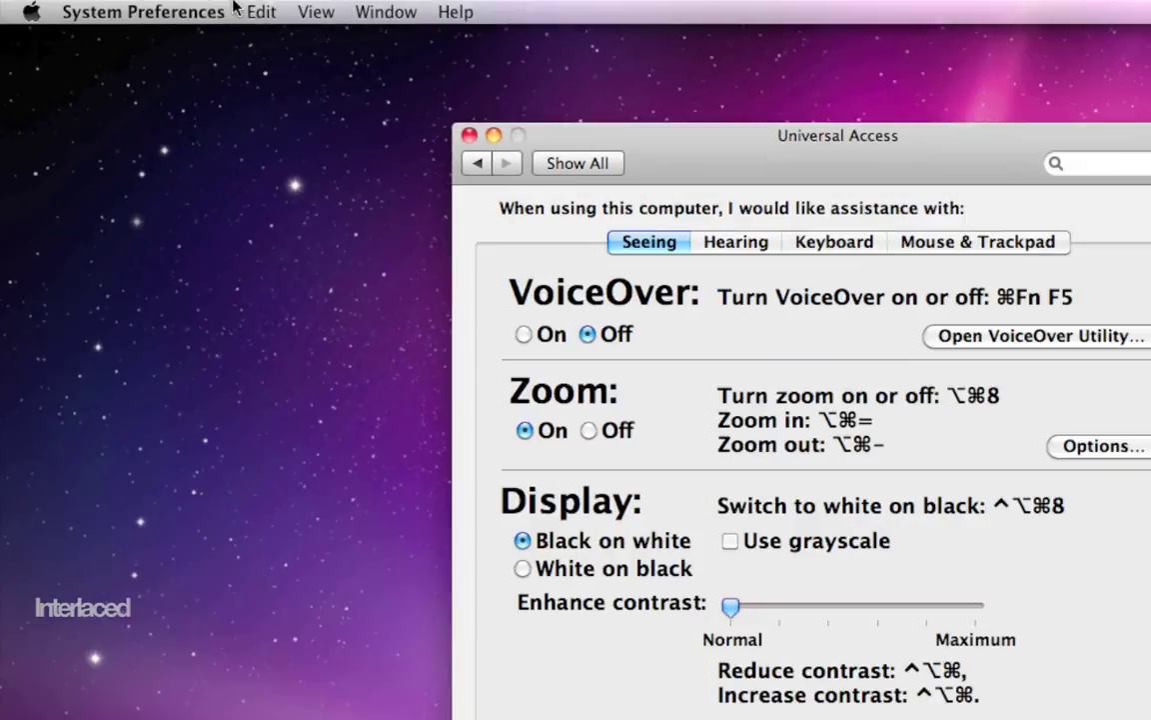
{"action": "left_click", "coordinate": [589, 435]}
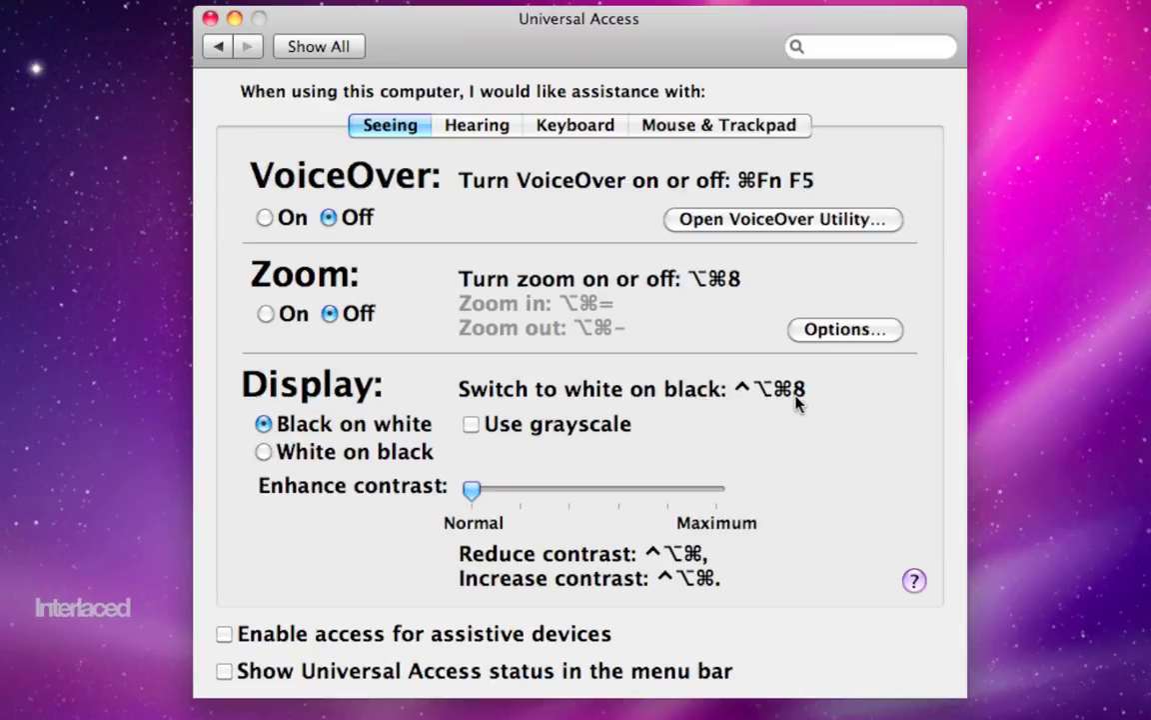
Try the white on black display mode and switch back to black on white.
{"action": "key", "text": "ctrl+alt+super+8"}
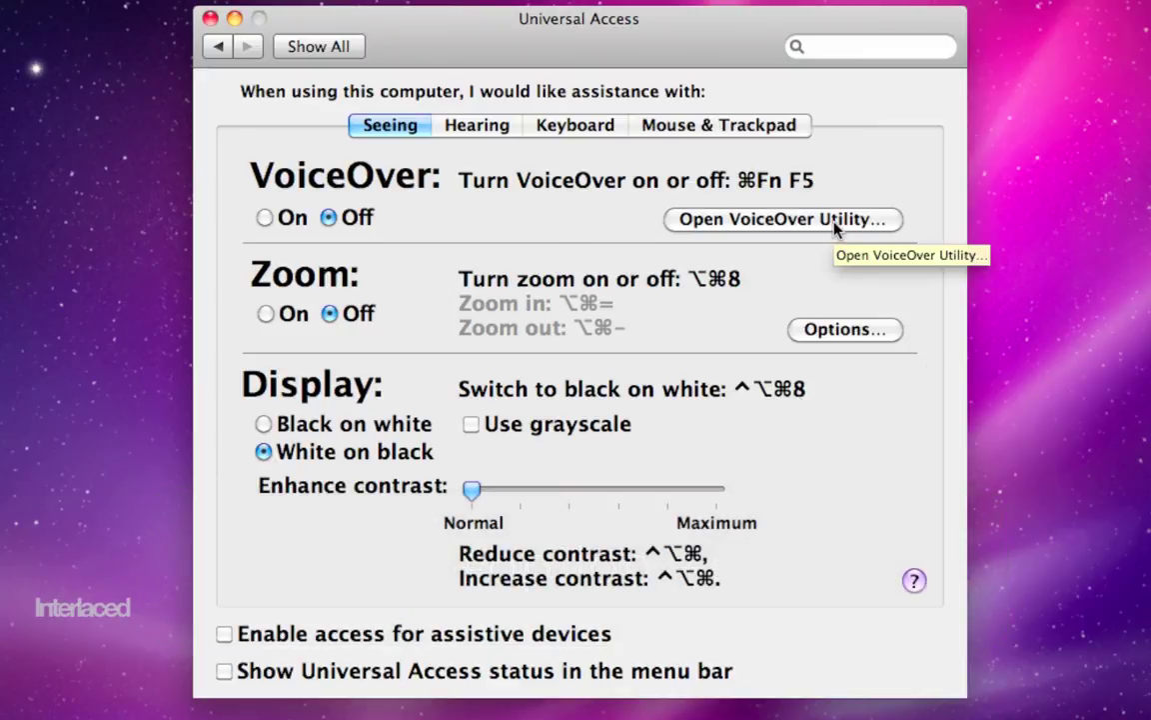
{"action": "key", "text": "ctrl+alt+super+8"}
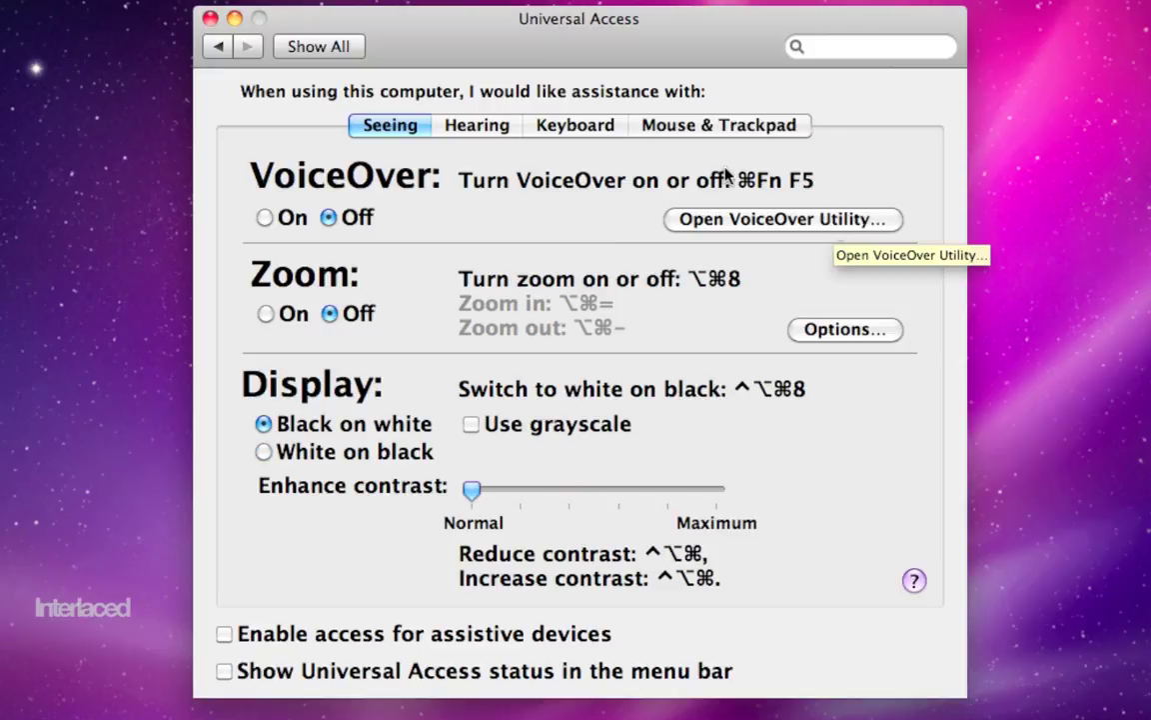
Review the Hearing, Keyboard and Mouse & Trackpad assistance settings in Universal Access, and return to the preferences overview.
{"action": "left_click", "coordinate": [473, 127]}
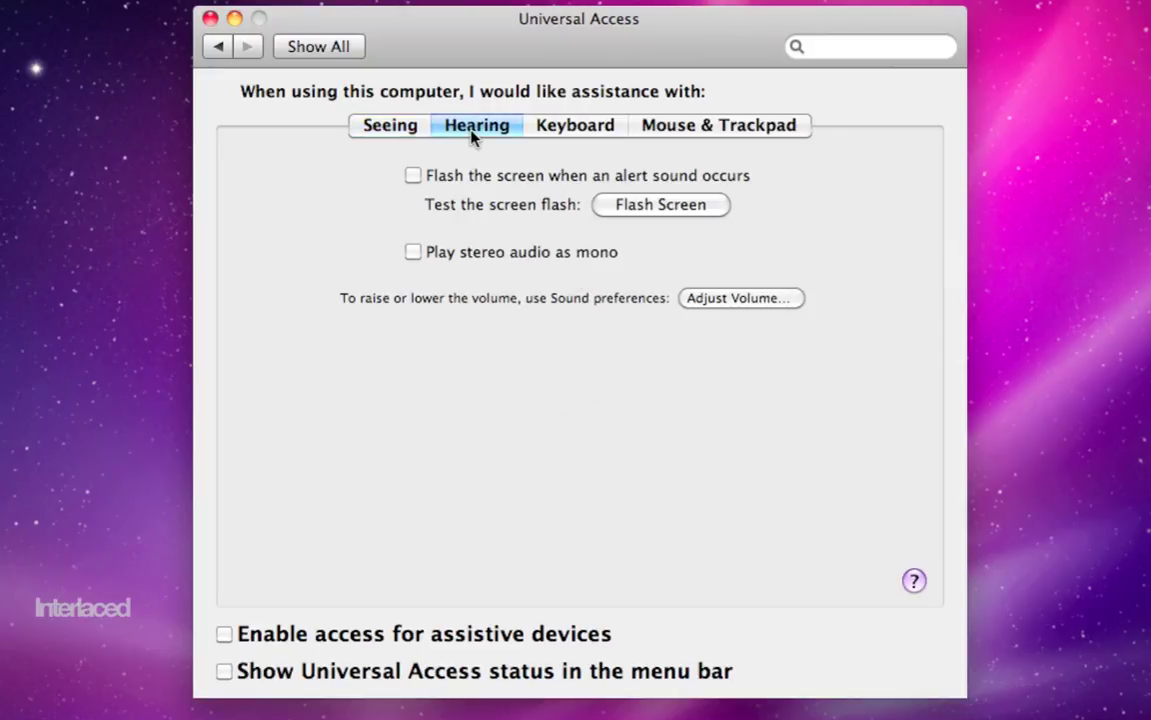
{"action": "left_click", "coordinate": [555, 132]}
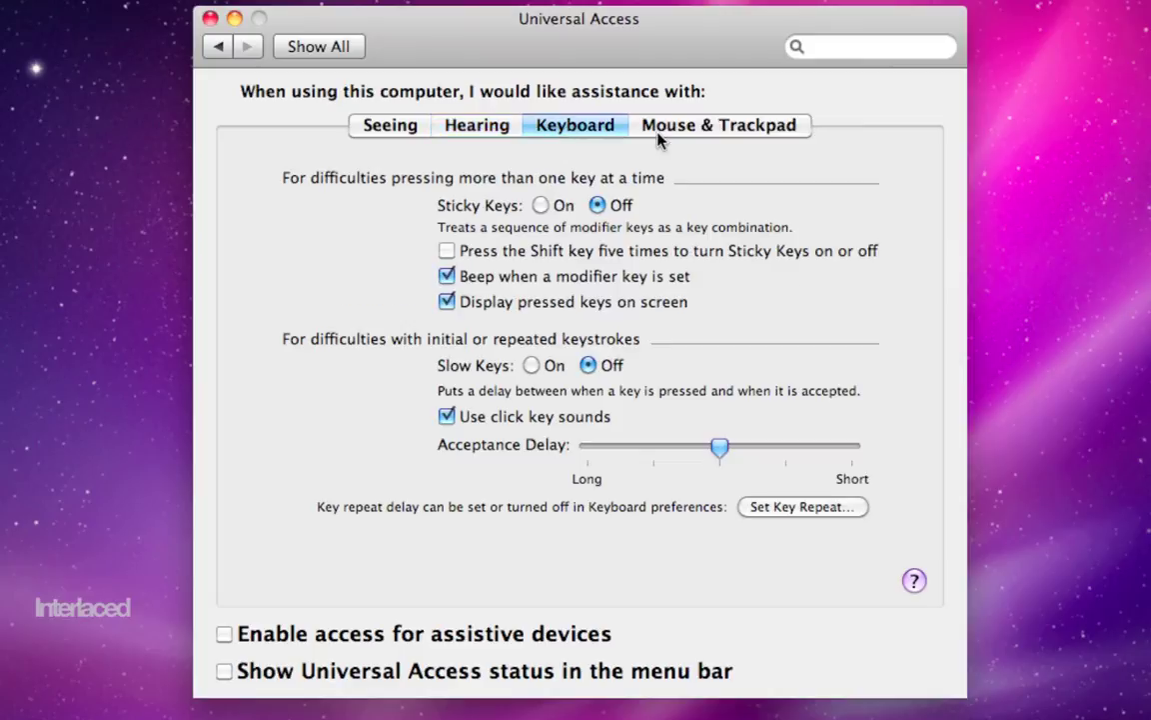
{"action": "left_click", "coordinate": [706, 127]}
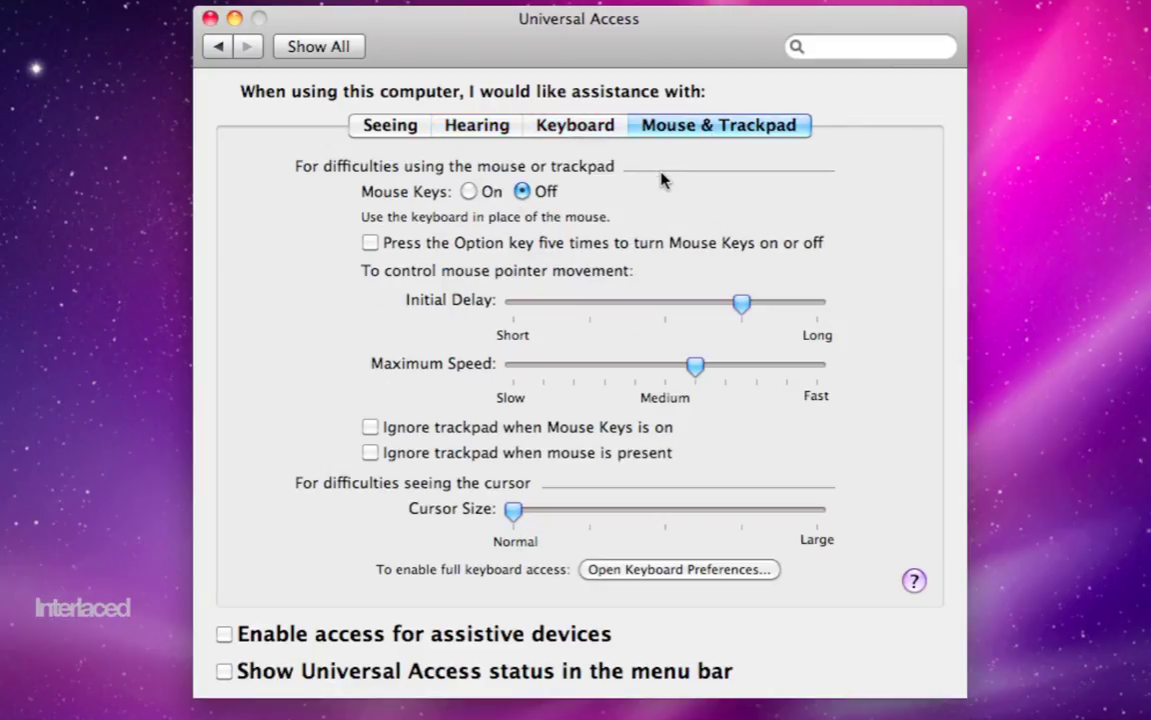
{"action": "left_click", "coordinate": [320, 47]}
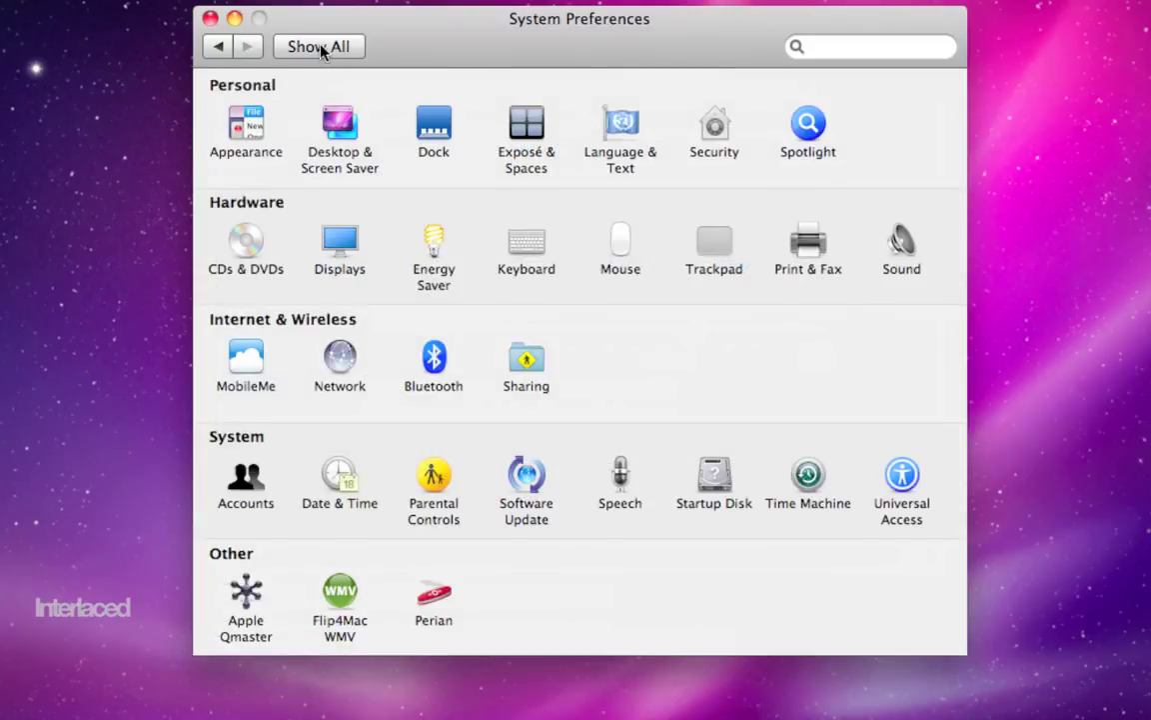